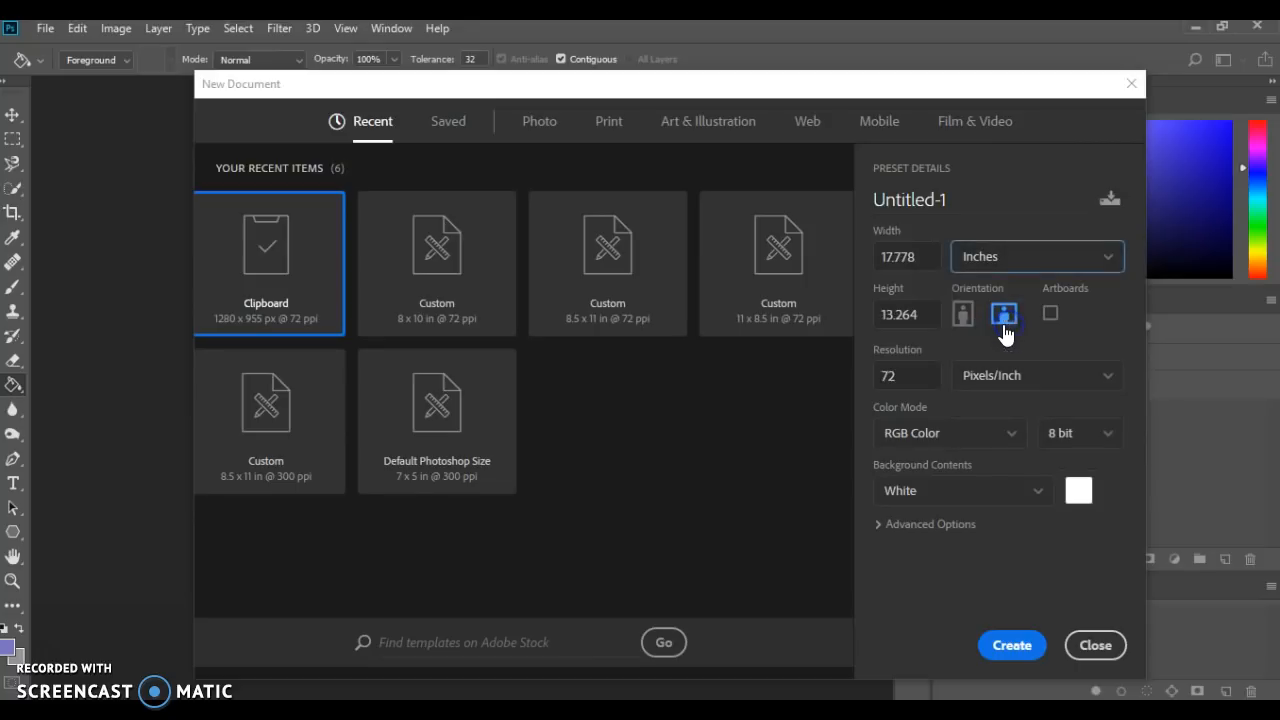
# Create a portrait document 8 inches wide and 10 inches high at 72 pixels/inch with a white background.
pyautogui.click(963, 318)
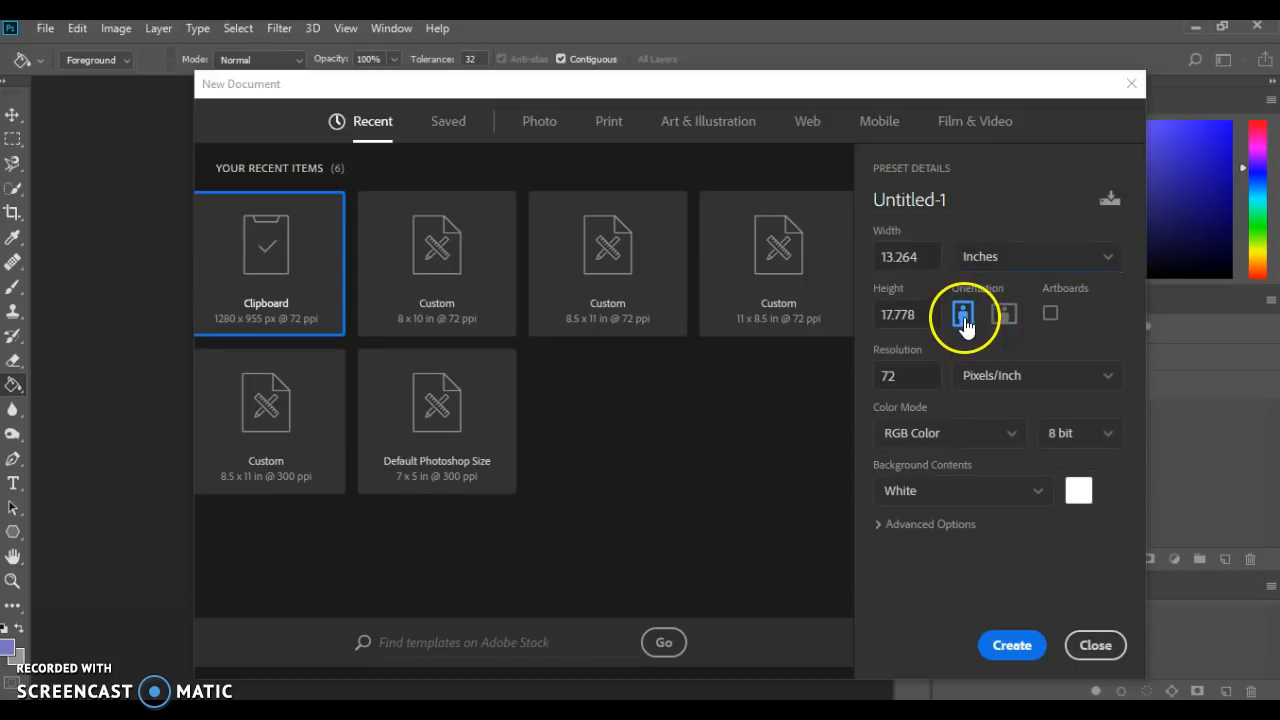
pyautogui.moveTo(928, 256); pyautogui.dragTo(877, 268)
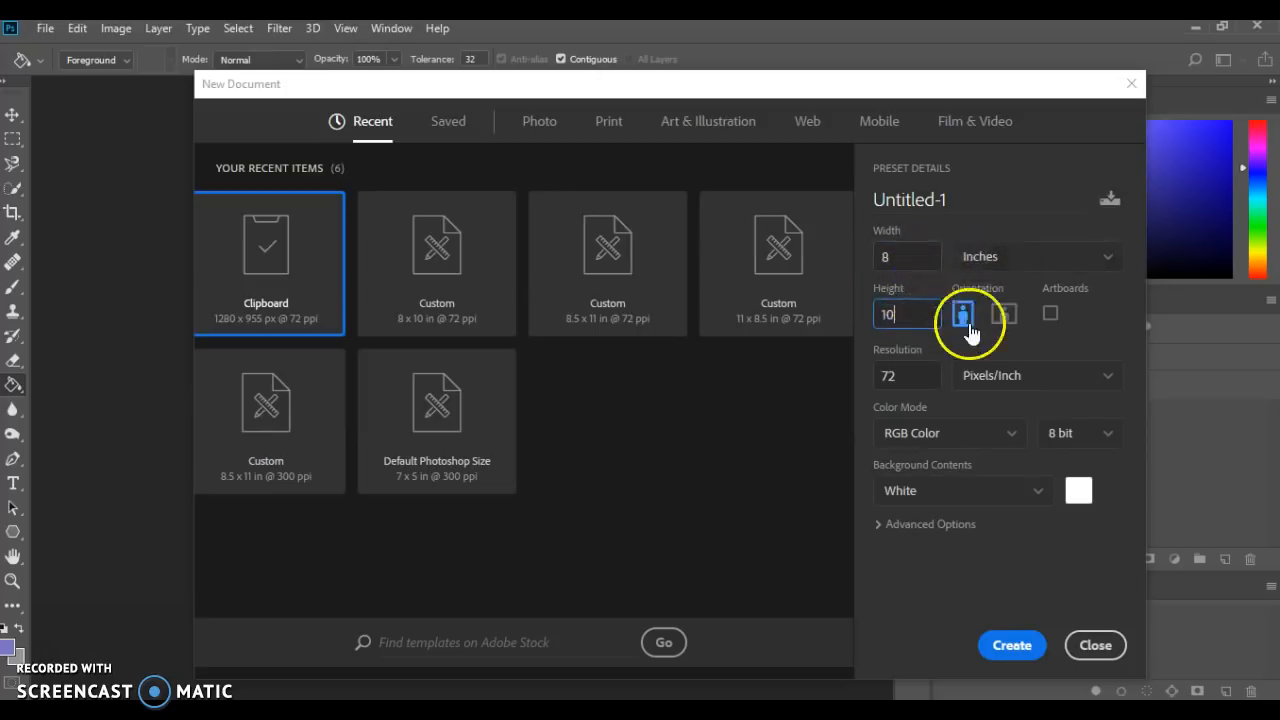
pyautogui.click(1012, 645)
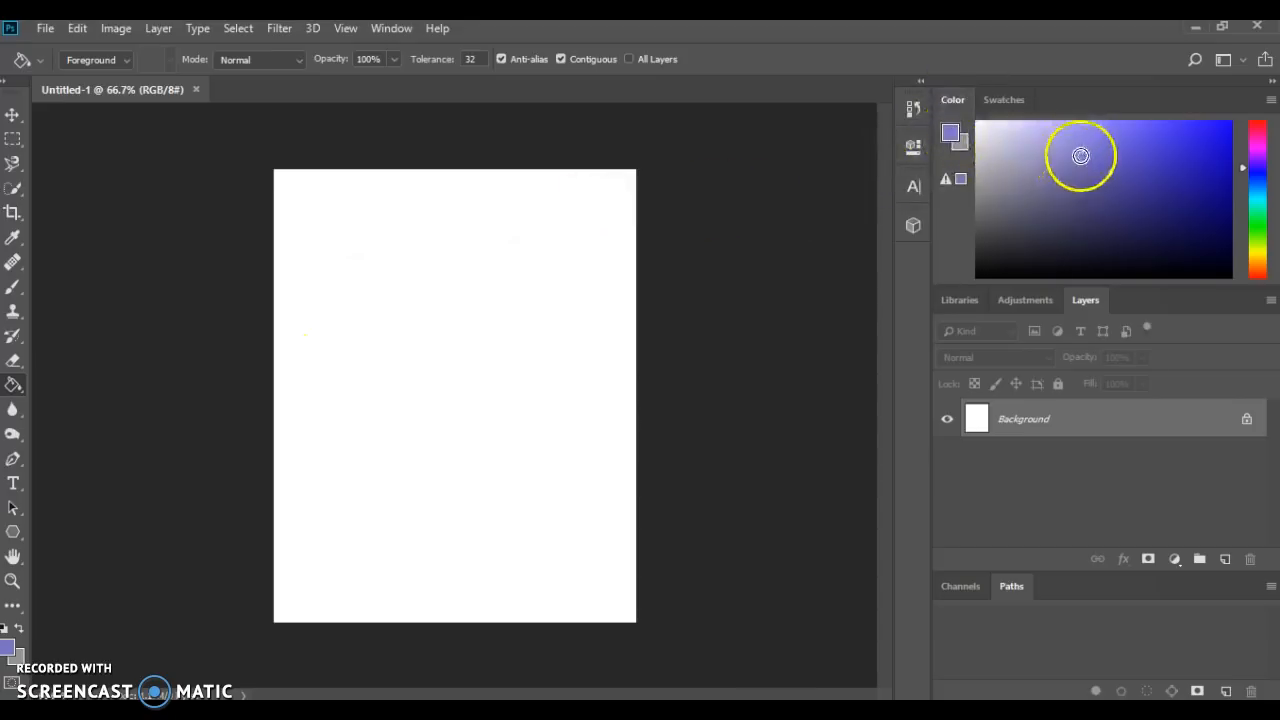
pyautogui.click(951, 137)
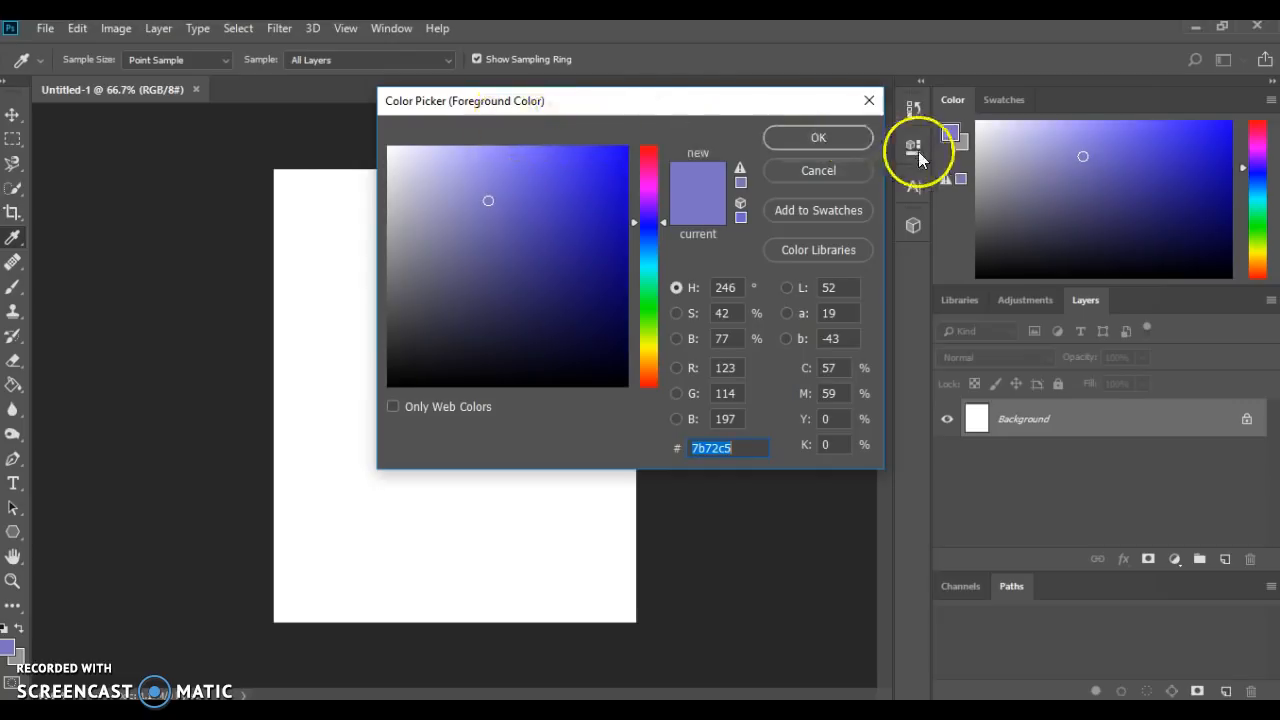
pyautogui.click(870, 102)
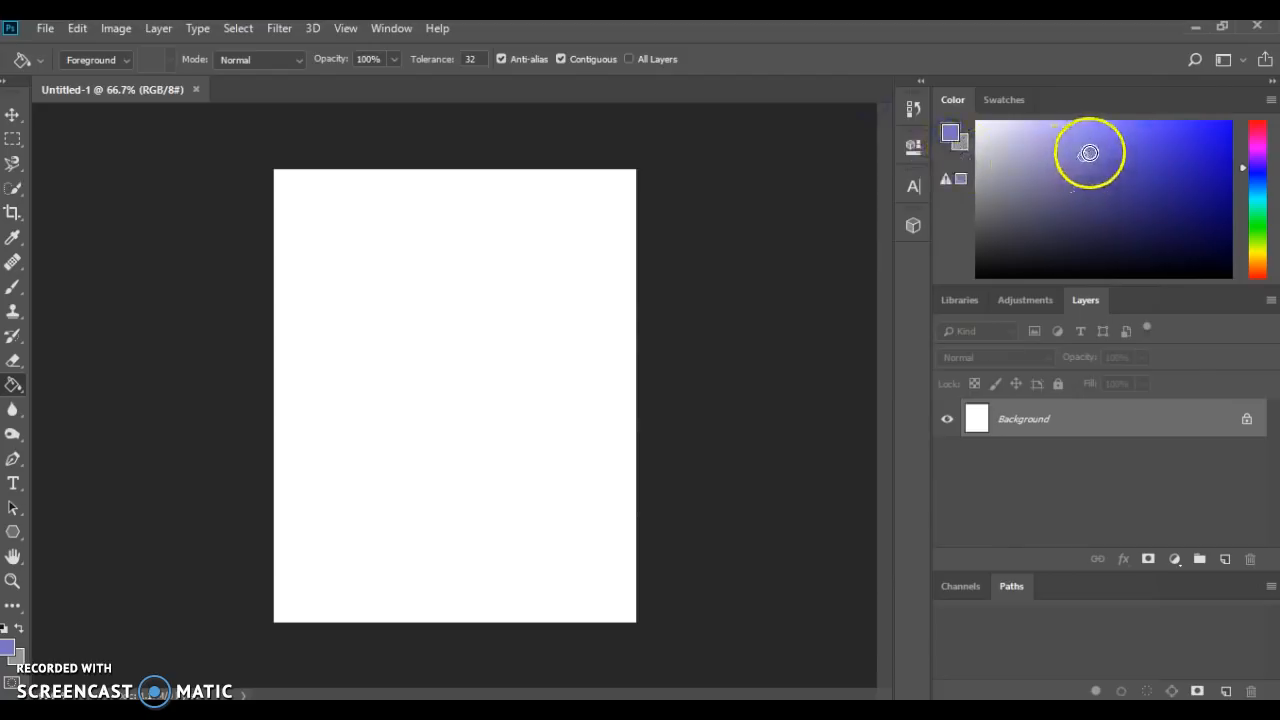
pyautogui.click(993, 101)
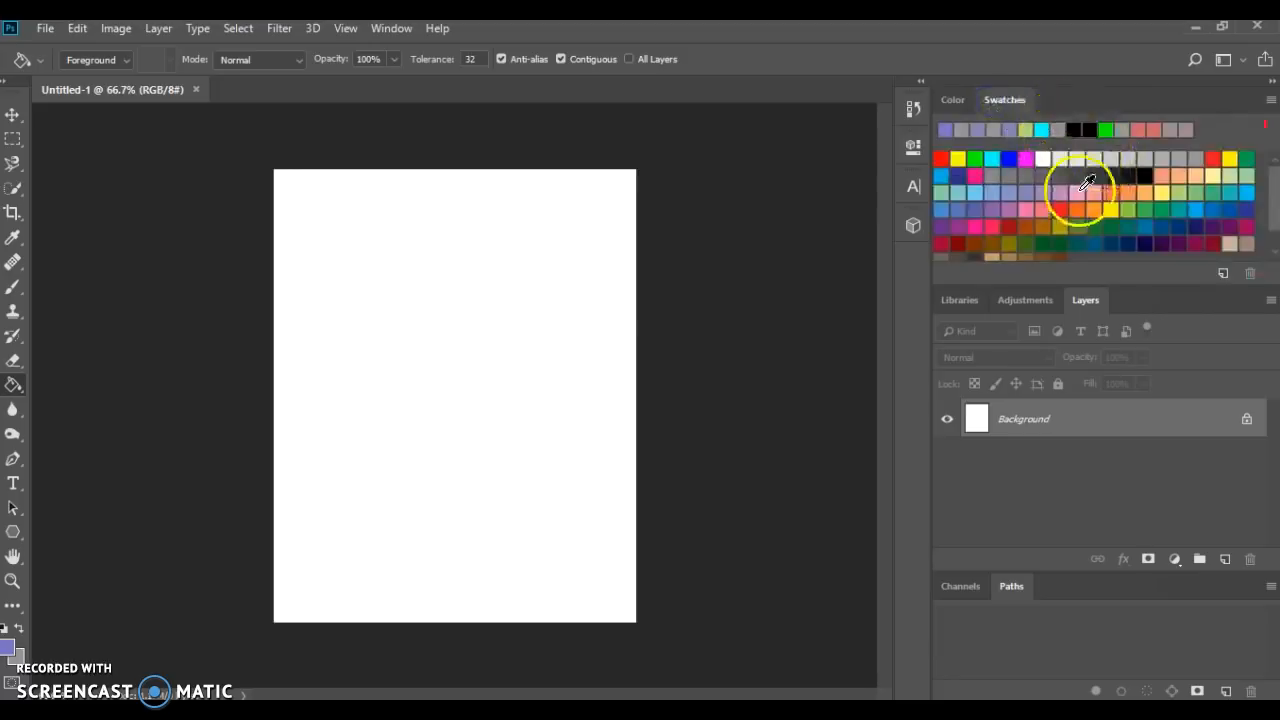
pyautogui.click(950, 100)
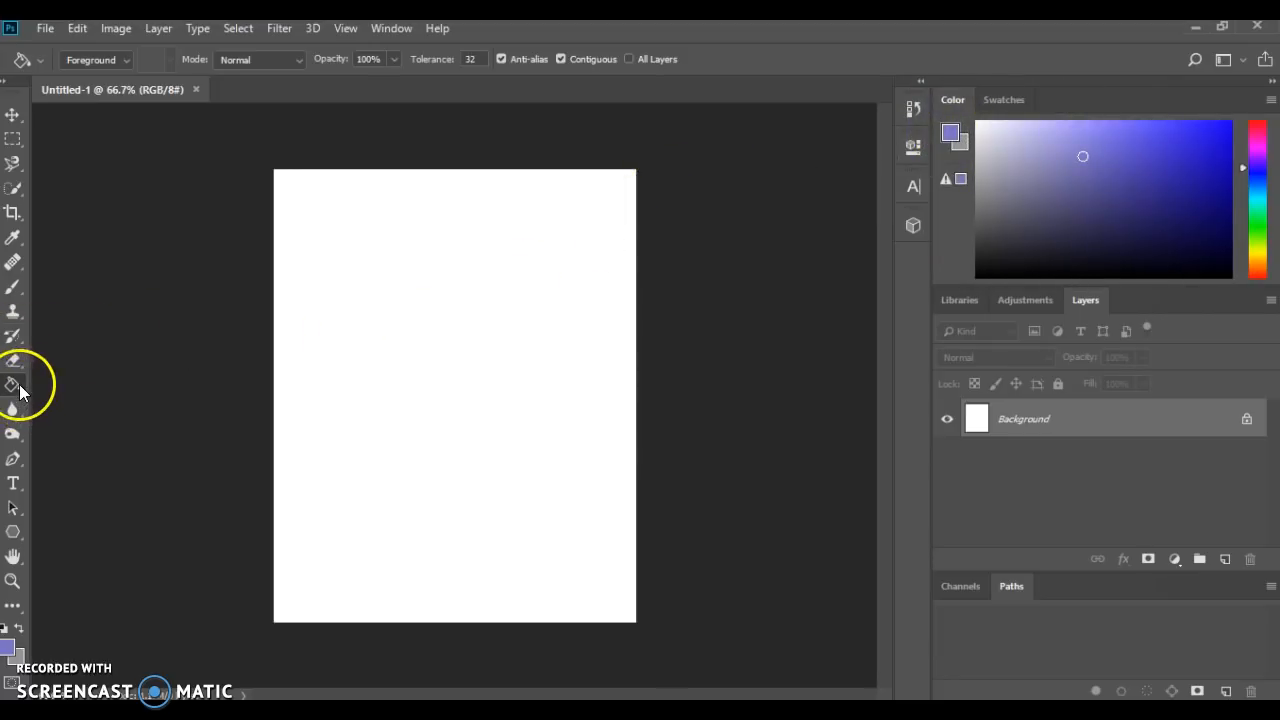
# Fill the white background with the purple foreground color #7b72c5 using the Paint Bucket tool.
pyautogui.moveTo(20, 390)
pyautogui.mouseDown()
pyautogui.moveTo(85, 410)
pyautogui.moveTo(98, 396)
pyautogui.moveTo(114, 413)
pyautogui.moveTo(110, 403)
pyautogui.mouseUp()
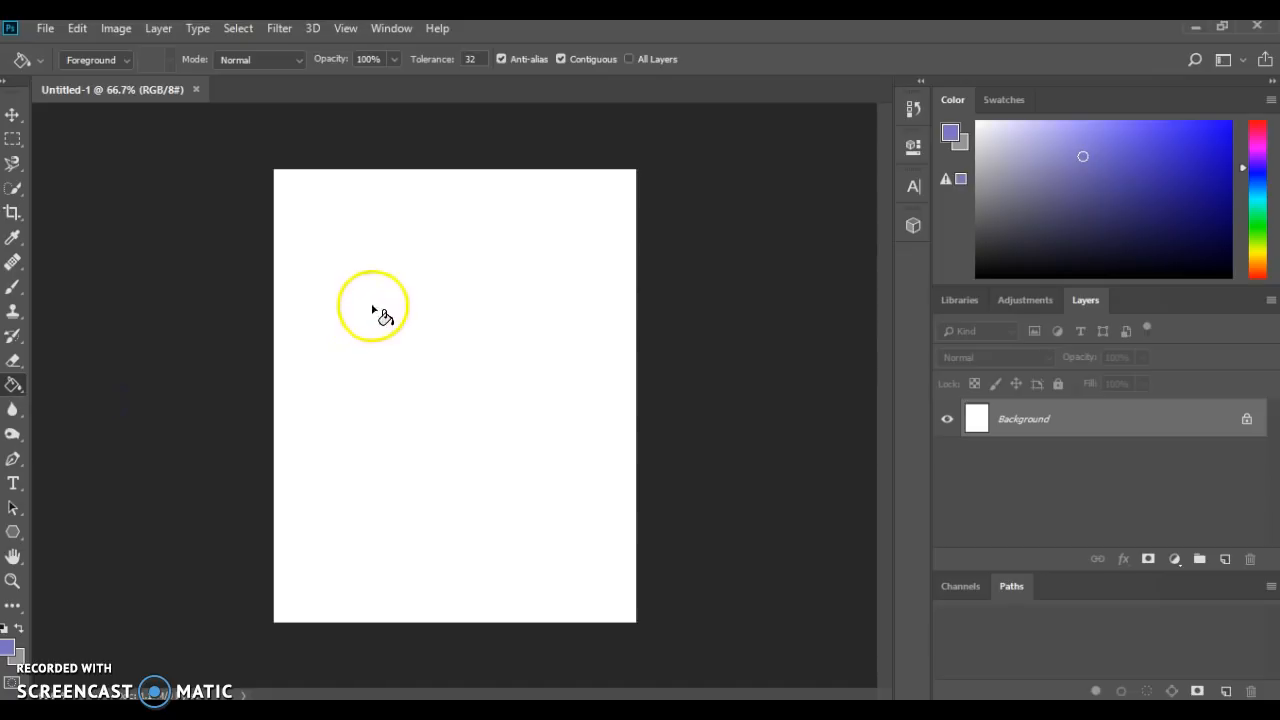
pyautogui.click(374, 310)
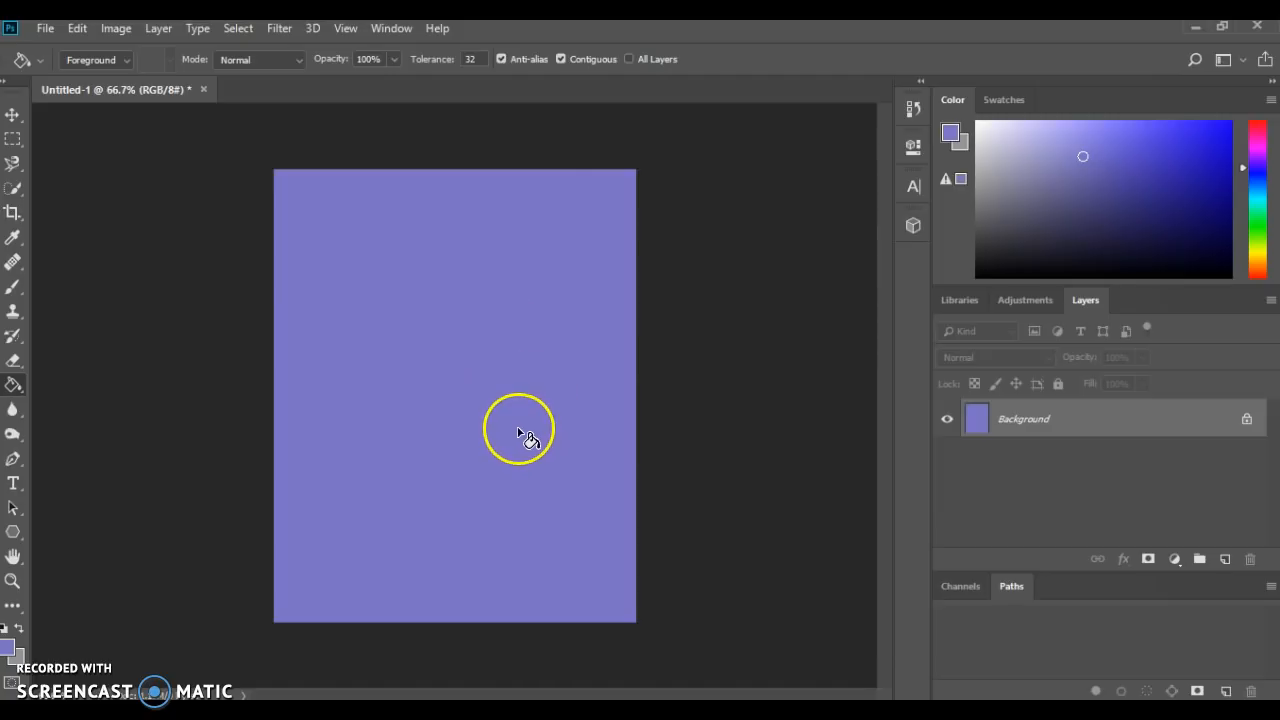
# Try a purple-to-gray diamond gradient from the canvas's upper-right corner to its lower-left corner, and undo it.
pyautogui.moveTo(15, 388)
pyautogui.mouseDown()
pyautogui.moveTo(81, 428)
pyautogui.moveTo(100, 389)
pyautogui.mouseUp()
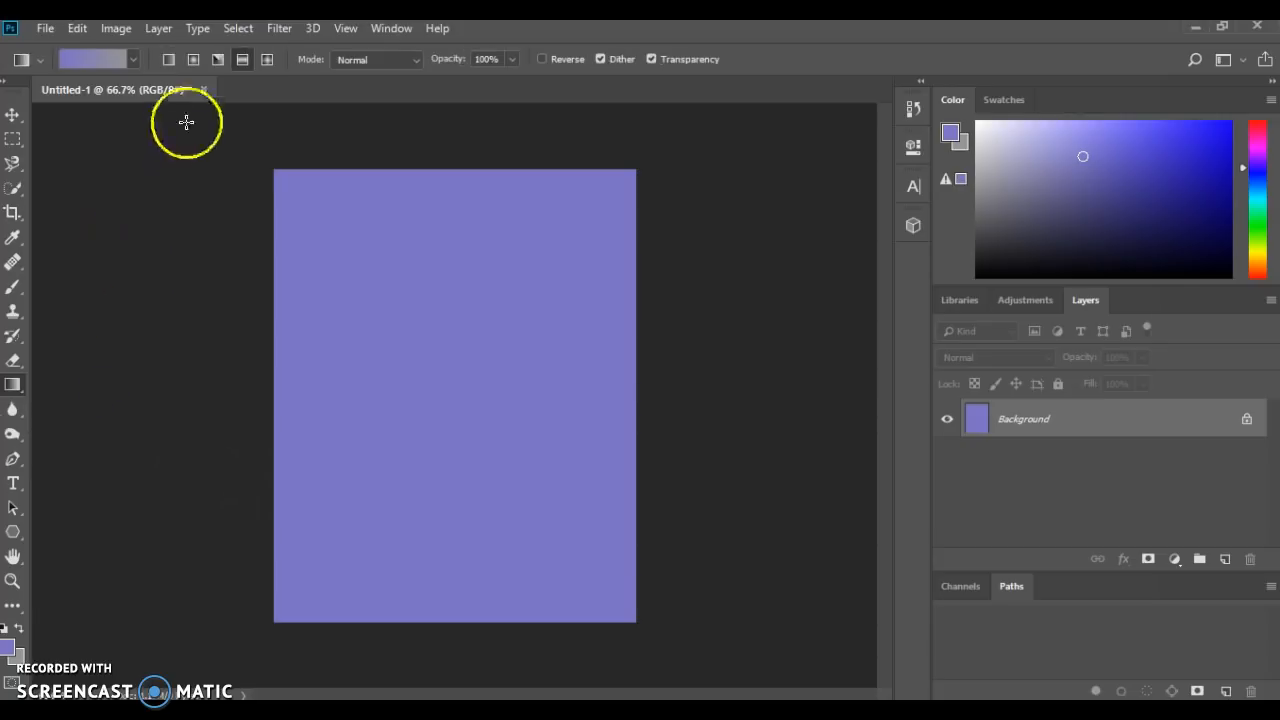
pyautogui.click(267, 62)
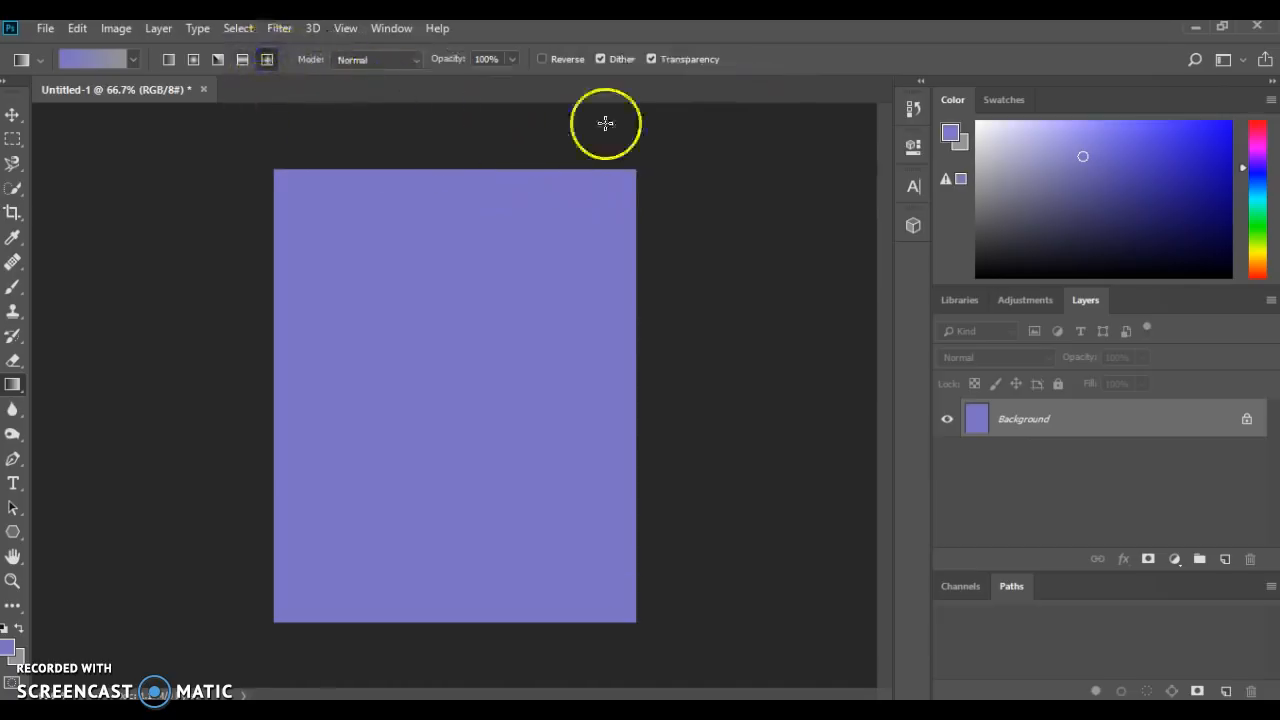
pyautogui.click(963, 146)
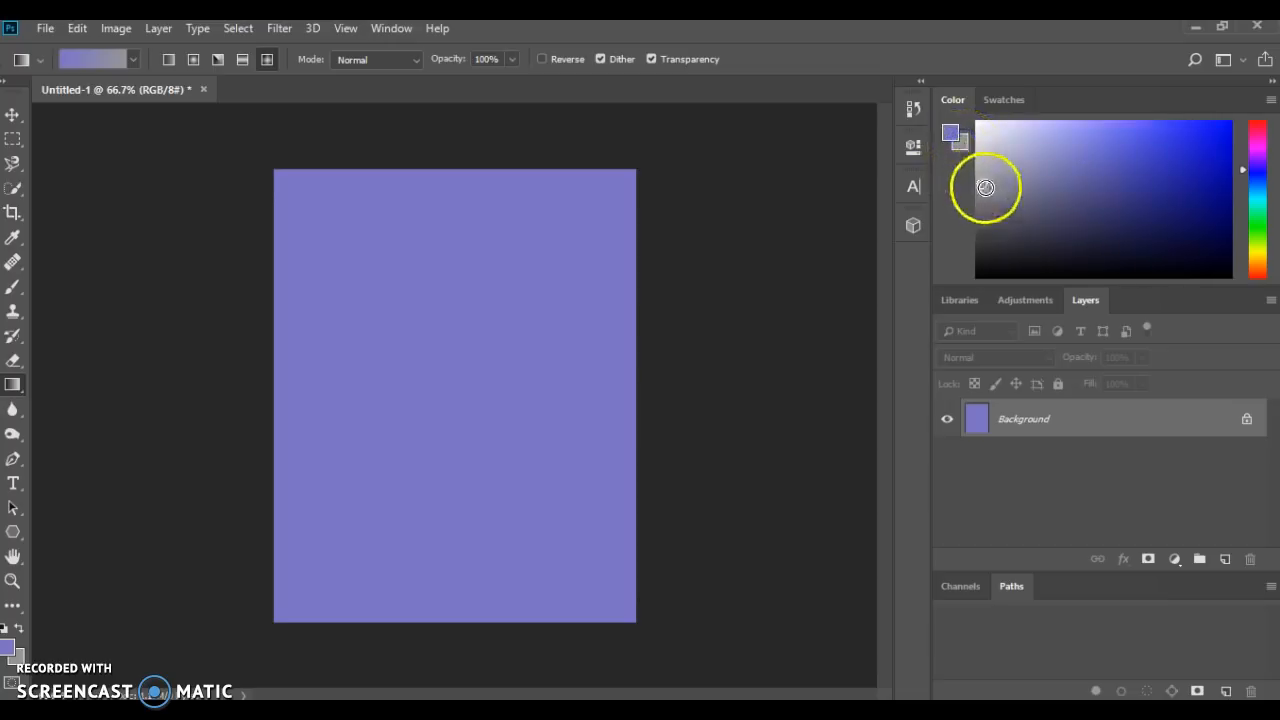
pyautogui.click(994, 103)
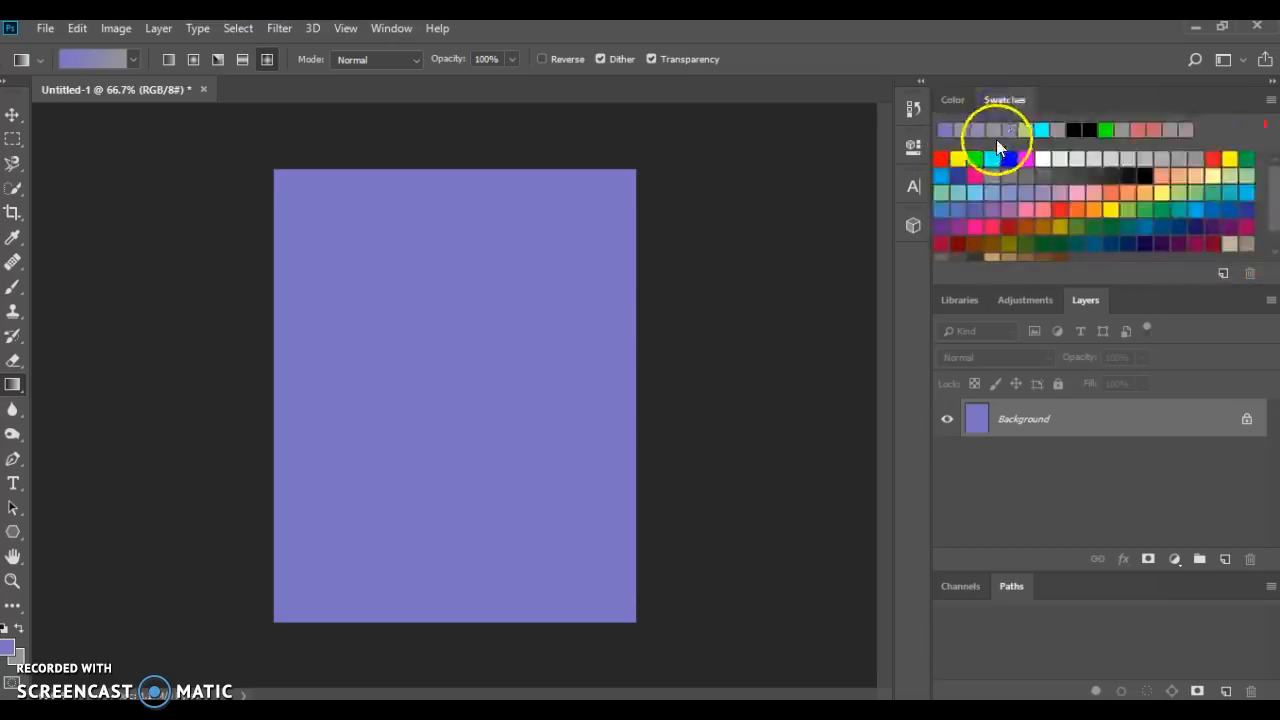
pyautogui.click(953, 100)
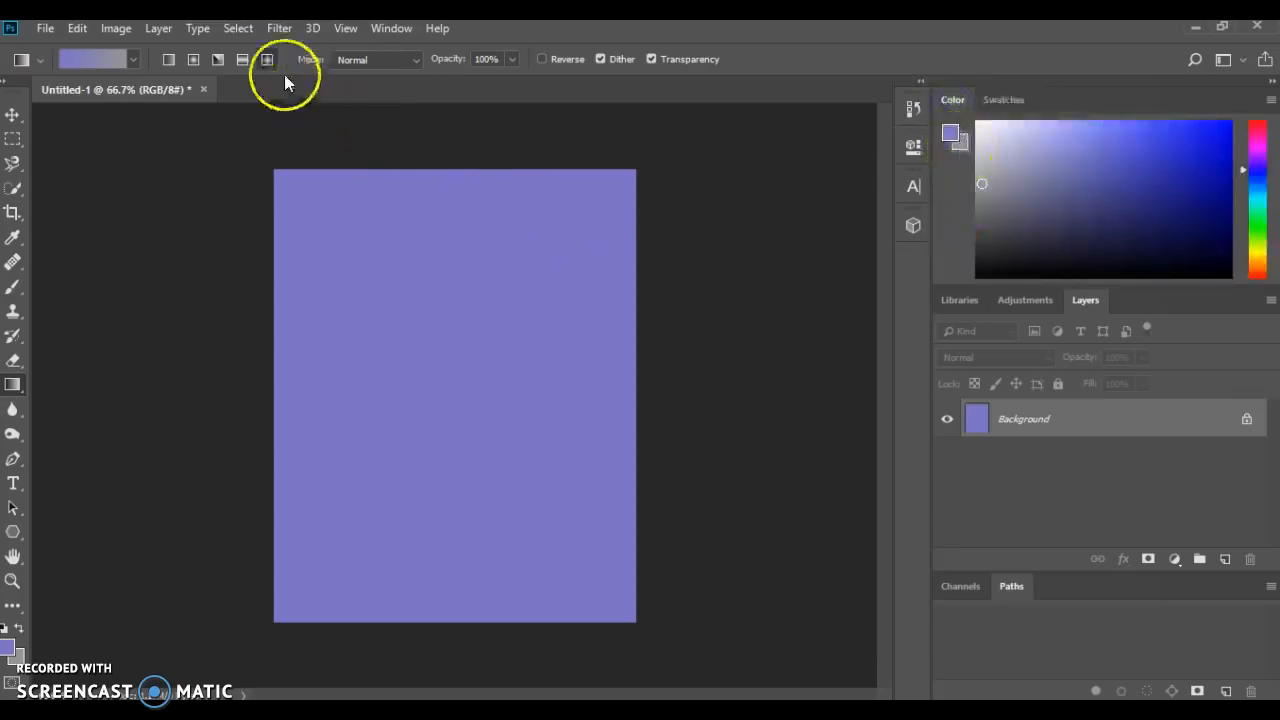
pyautogui.moveTo(636, 172); pyautogui.dragTo(263, 636)
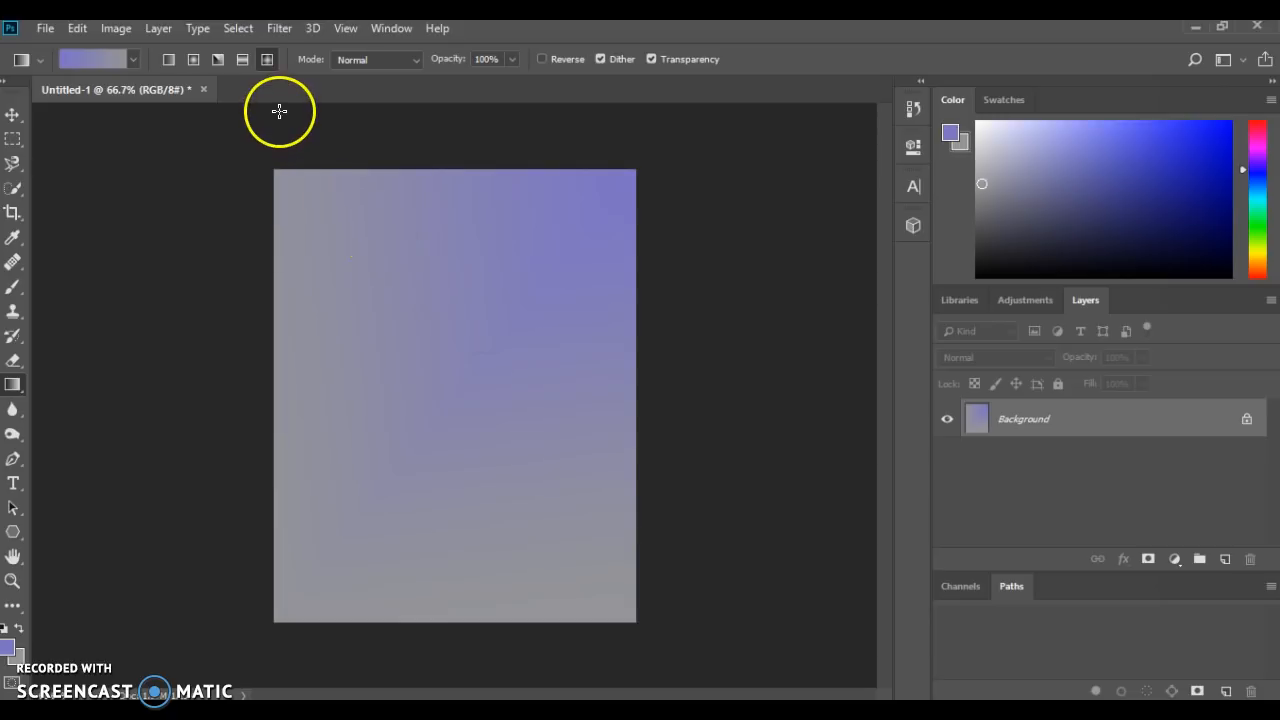
pyautogui.hotkey('ctrl', 'z')
# Try a reflected gradient and an angle gradient from the canvas's upper-left to lower-right corner, undoing each one.
pyautogui.click(240, 58)
pyautogui.moveTo(292, 181); pyautogui.dragTo(636, 617)
pyautogui.hotkey('ctrl', 'z')
pyautogui.click(218, 59)
pyautogui.moveTo(278, 172); pyautogui.dragTo(630, 622)
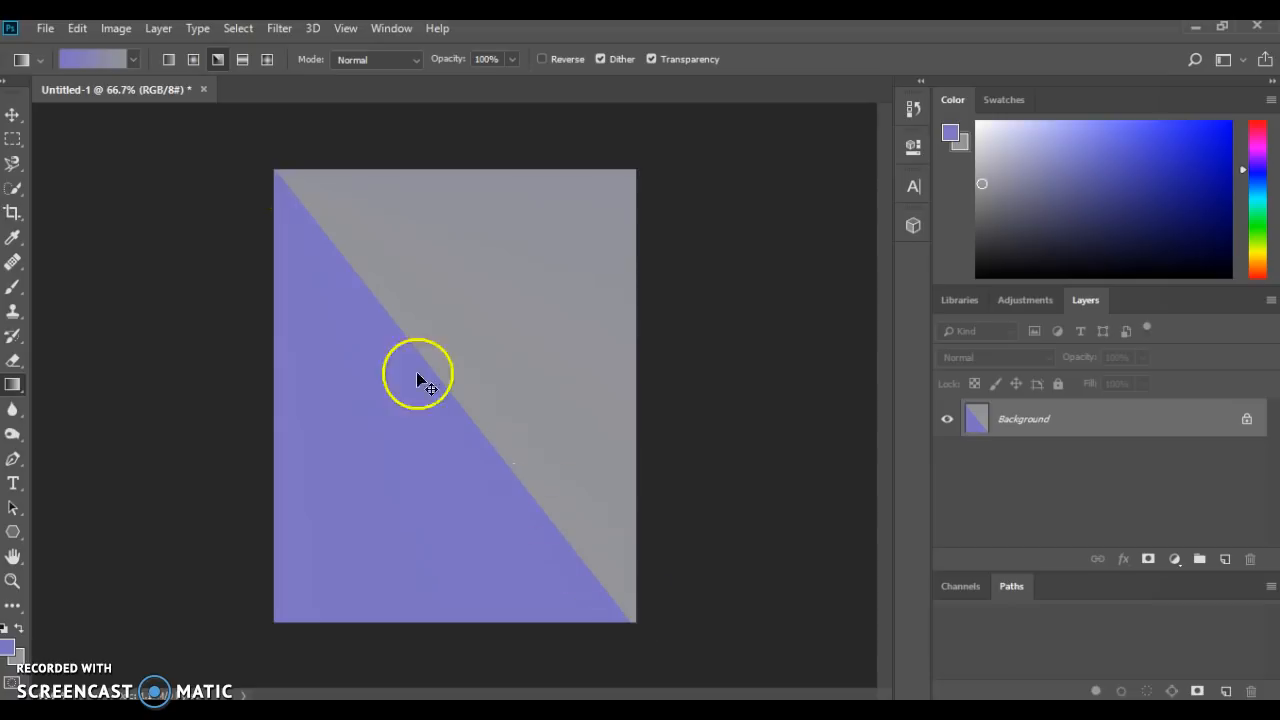
pyautogui.hotkey('ctrl', 'z')
# Apply a reflected purple-to-gray gradient from the canvas's upper-right corner to its lower-left corner.
pyautogui.click(243, 59)
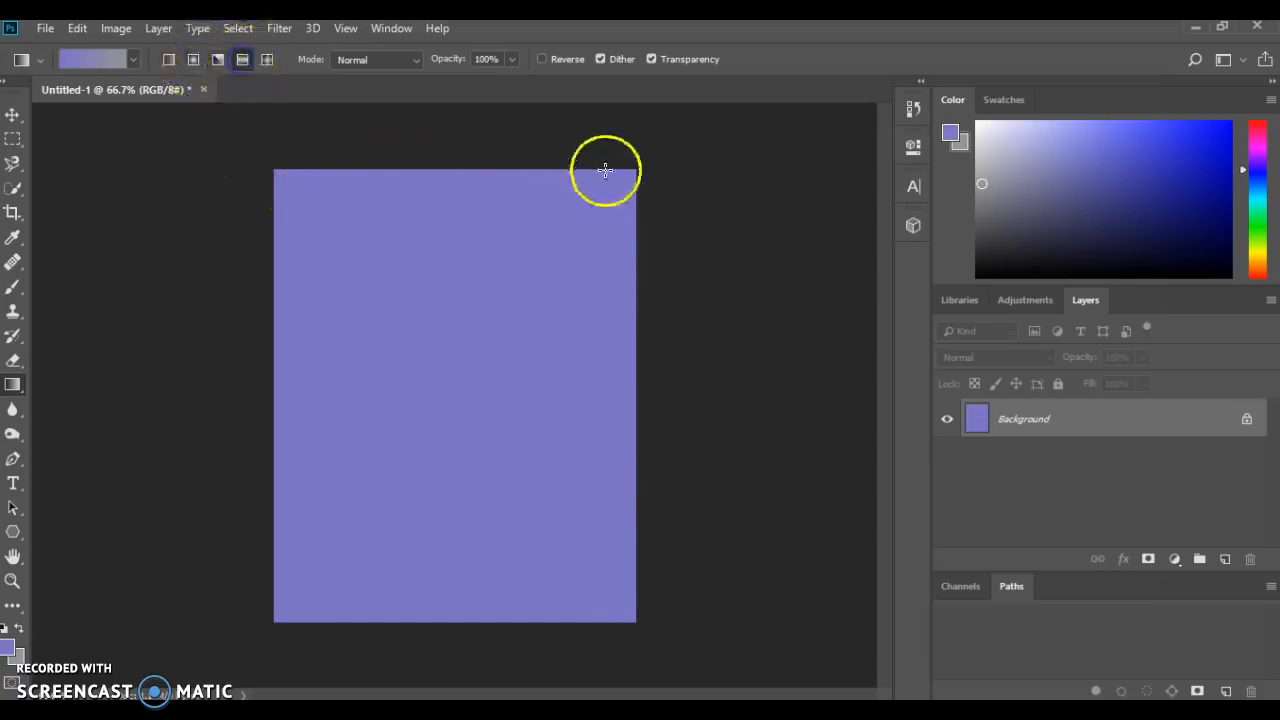
pyautogui.moveTo(632, 175); pyautogui.dragTo(276, 628)
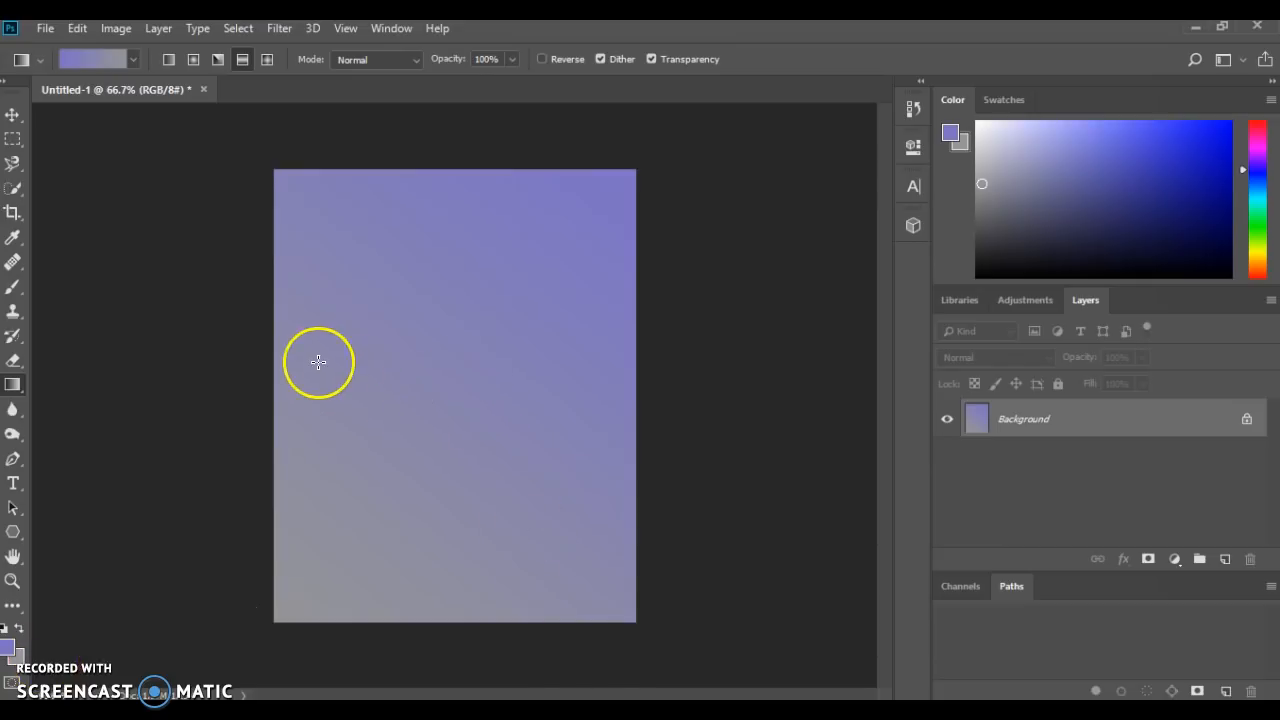
# Sample the purple near the canvas's upper-right corner with the Eyedropper tool as the background color.
pyautogui.click(14, 238)
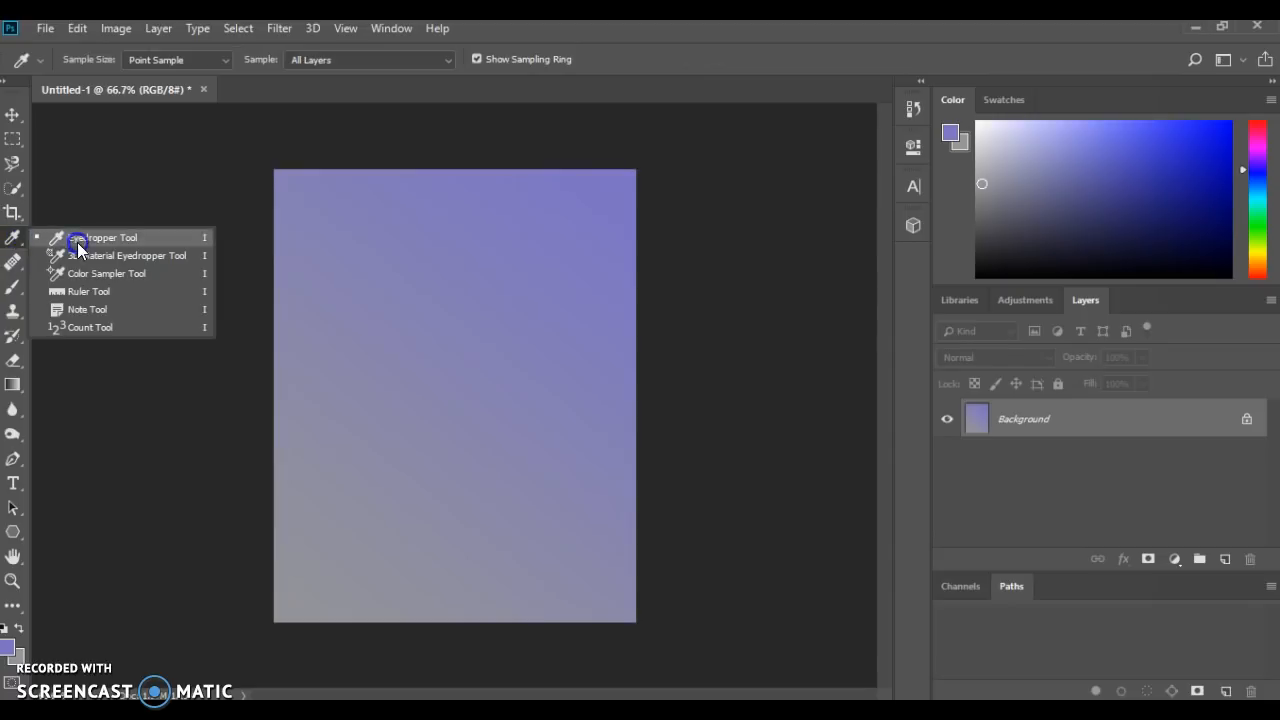
pyautogui.click(111, 239)
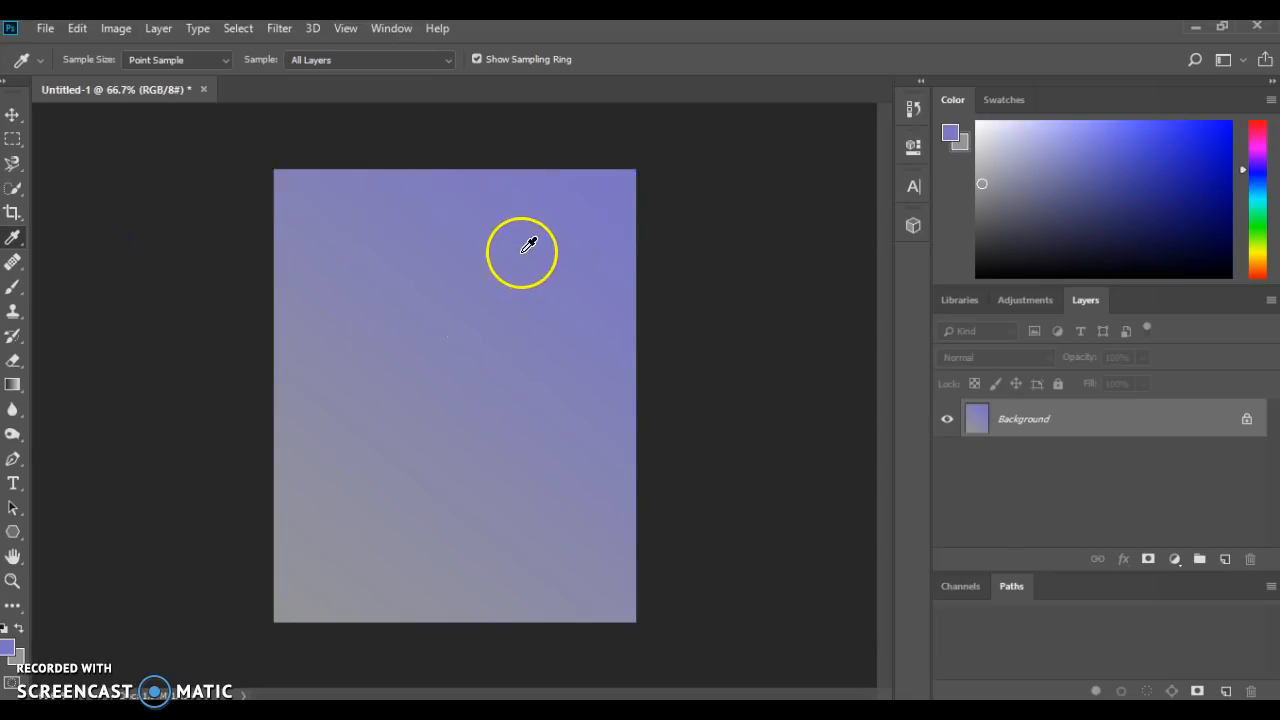
pyautogui.click(601, 177)
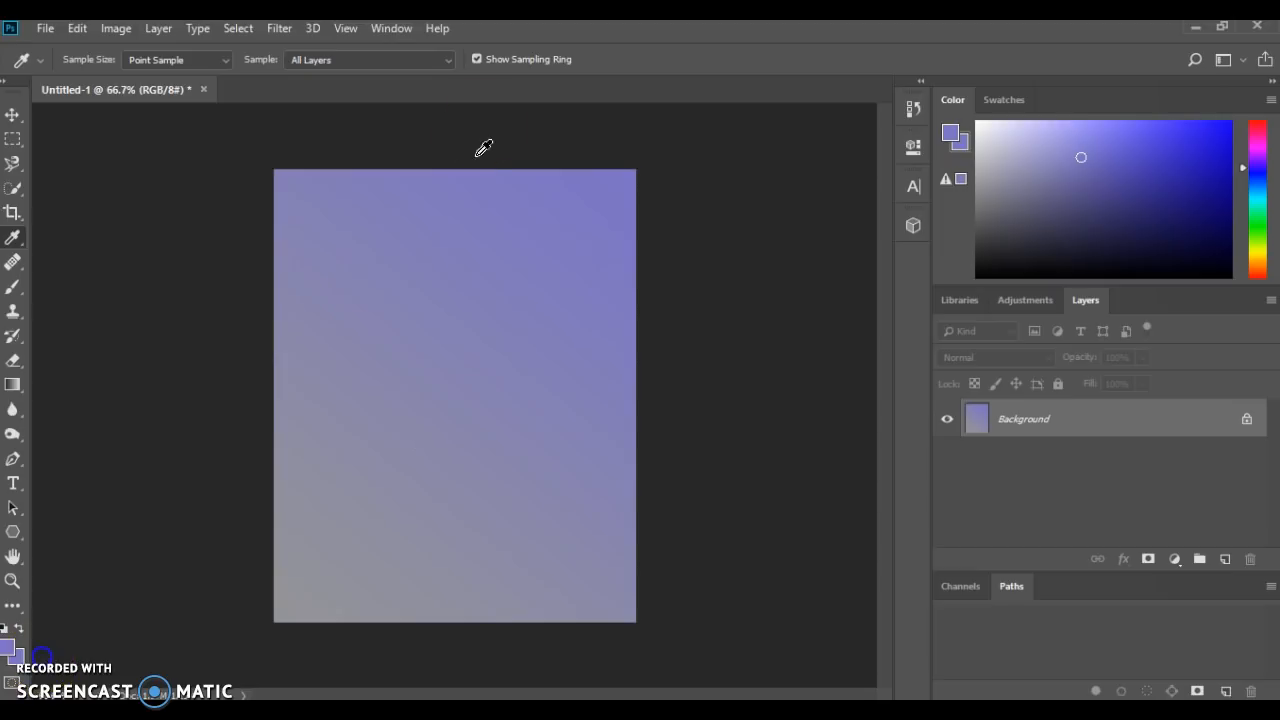
# Add the horizontal text "Tailgate Party 2018" in the Magneto font, starting near the canvas's upper-left corner.
pyautogui.click(15, 489)
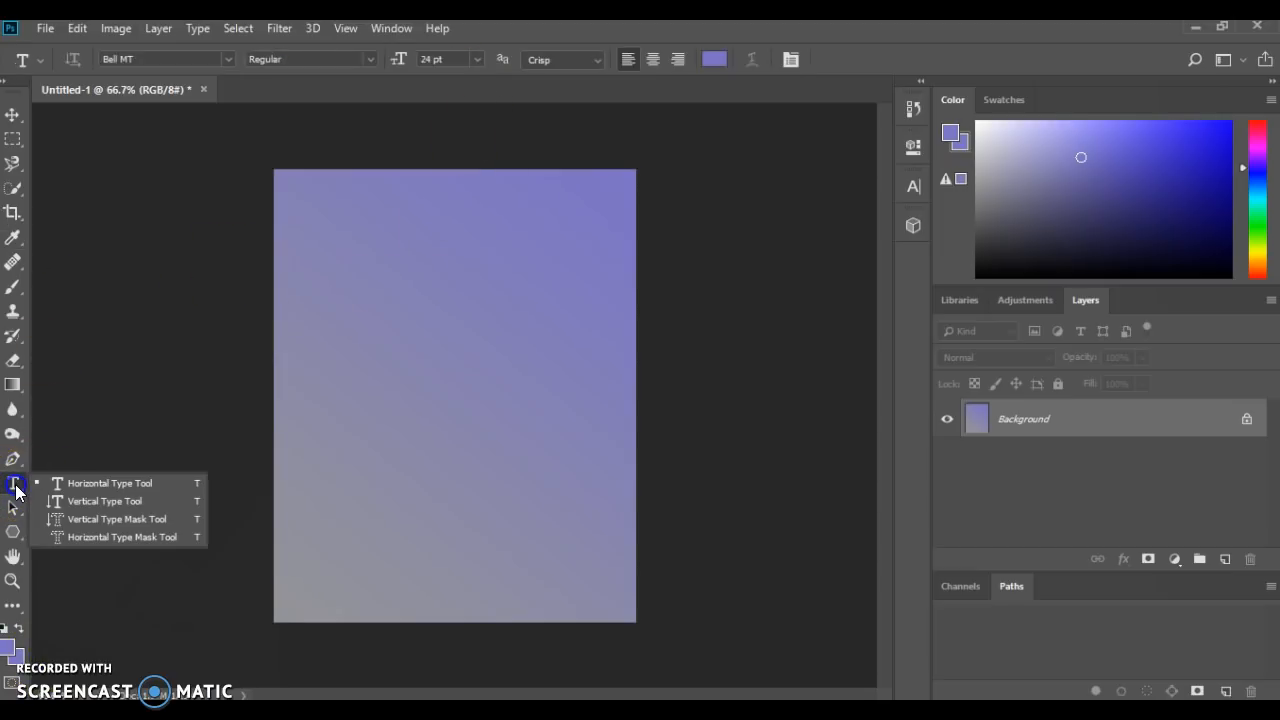
pyautogui.click(146, 506)
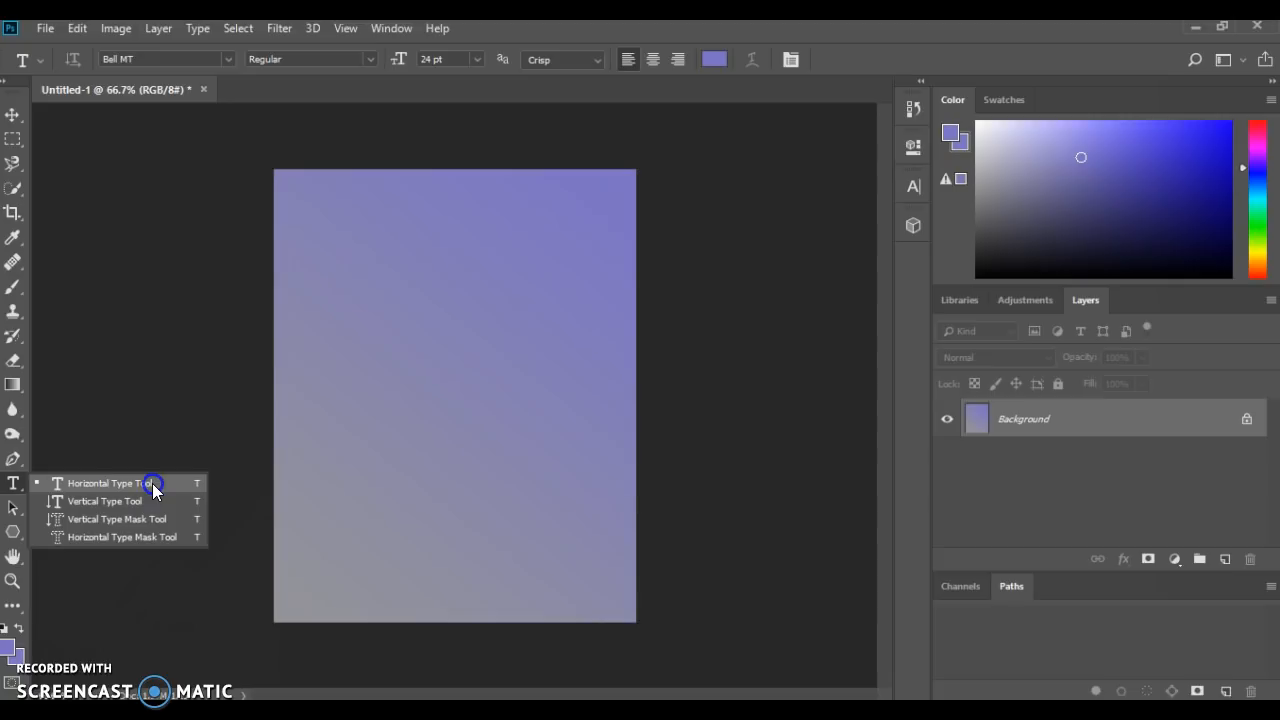
pyautogui.click(152, 483)
pyautogui.click(295, 202)
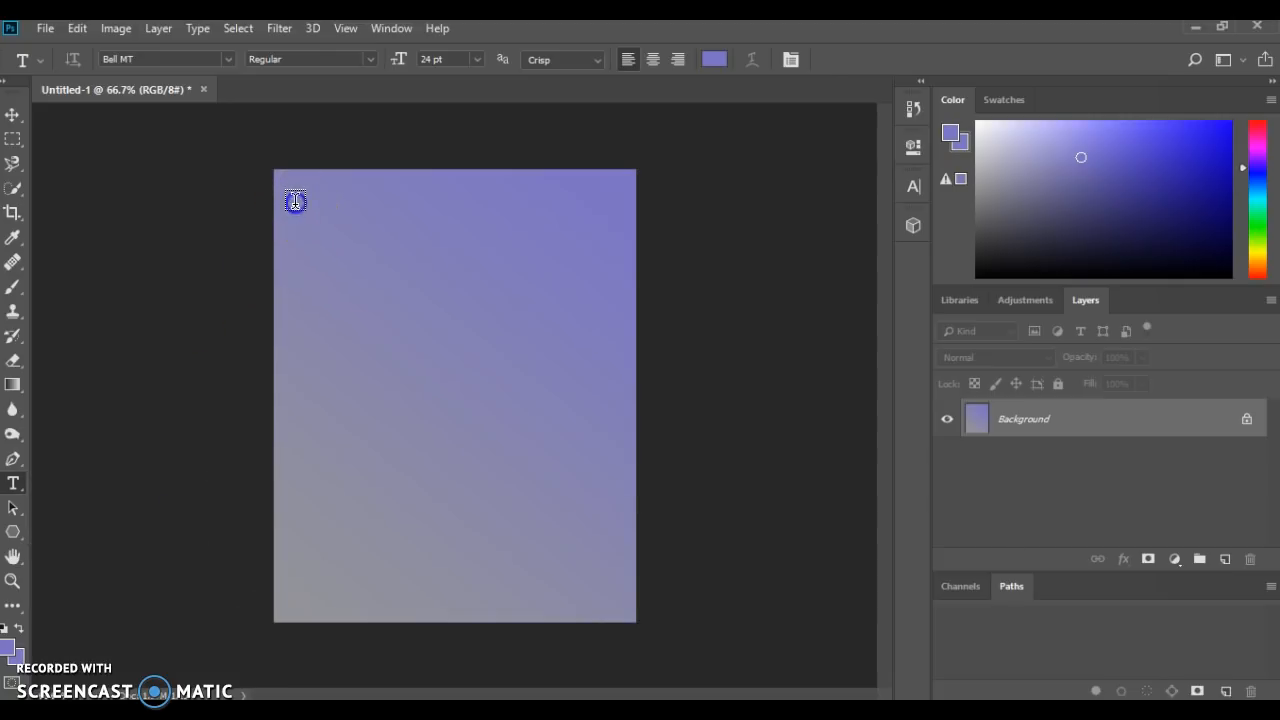
pyautogui.click(224, 60)
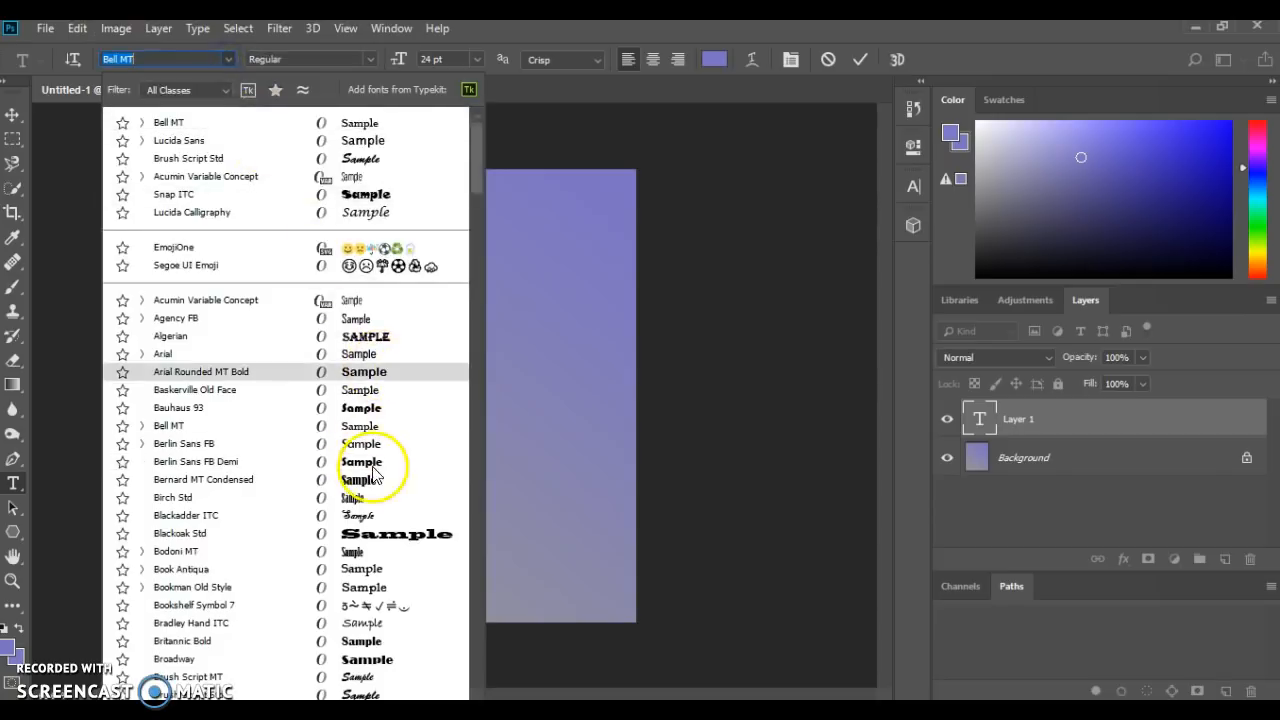
pyautogui.click(486, 252)
pyautogui.moveTo(488, 251); pyautogui.dragTo(501, 416)
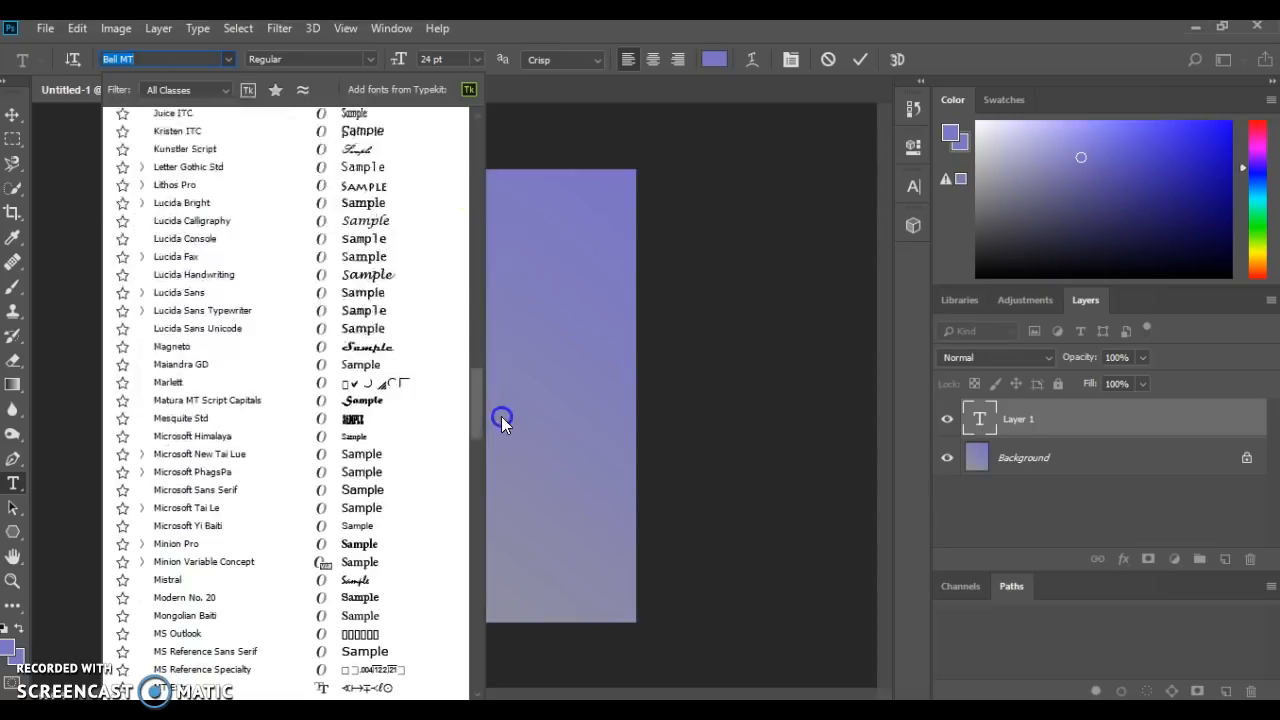
pyautogui.click(180, 346)
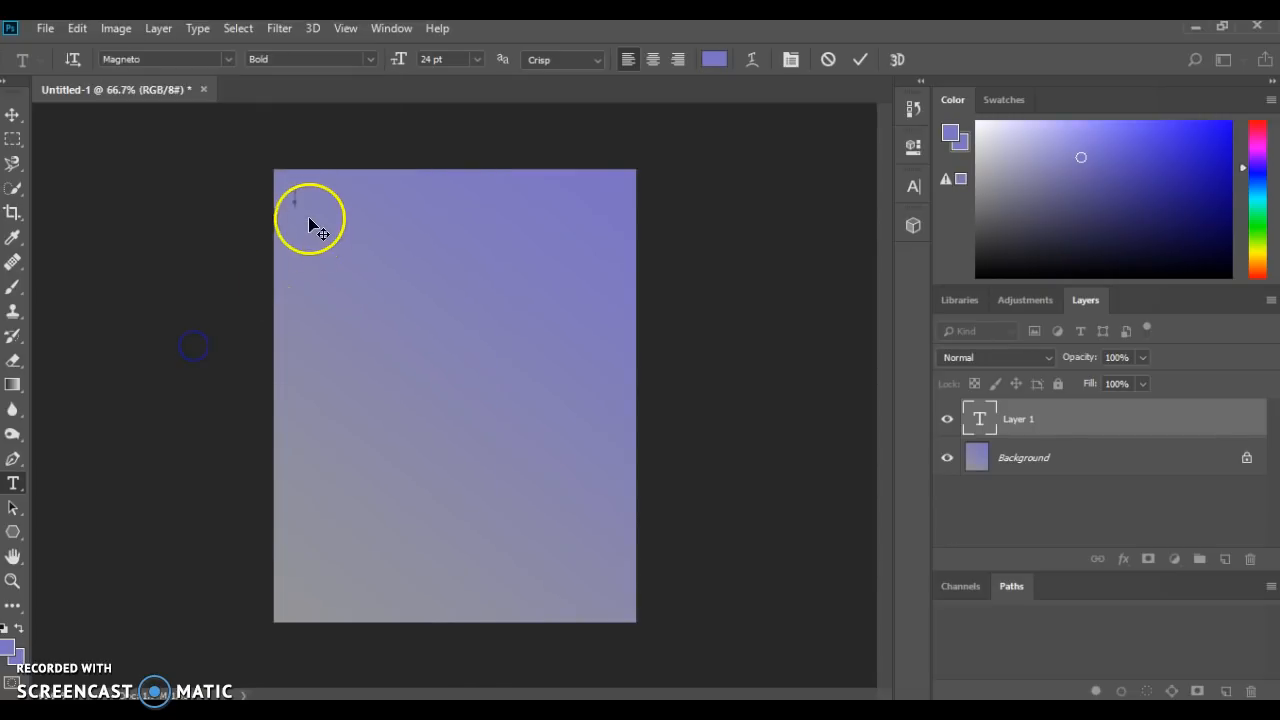
pyautogui.write('He')
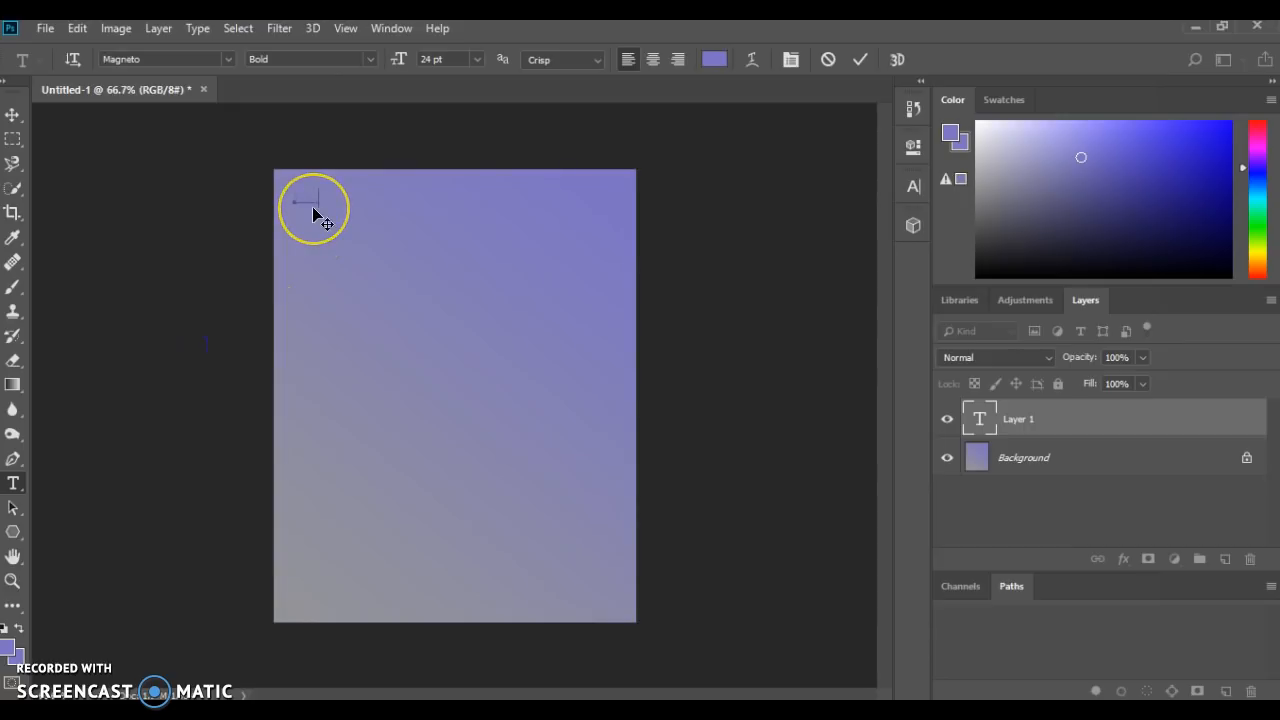
pyautogui.write('lo Worldone')
# Set the whole "Tailgate Party 2018" text to 48 pt and color it near black.
pyautogui.hotkey('ctrl', 'a')
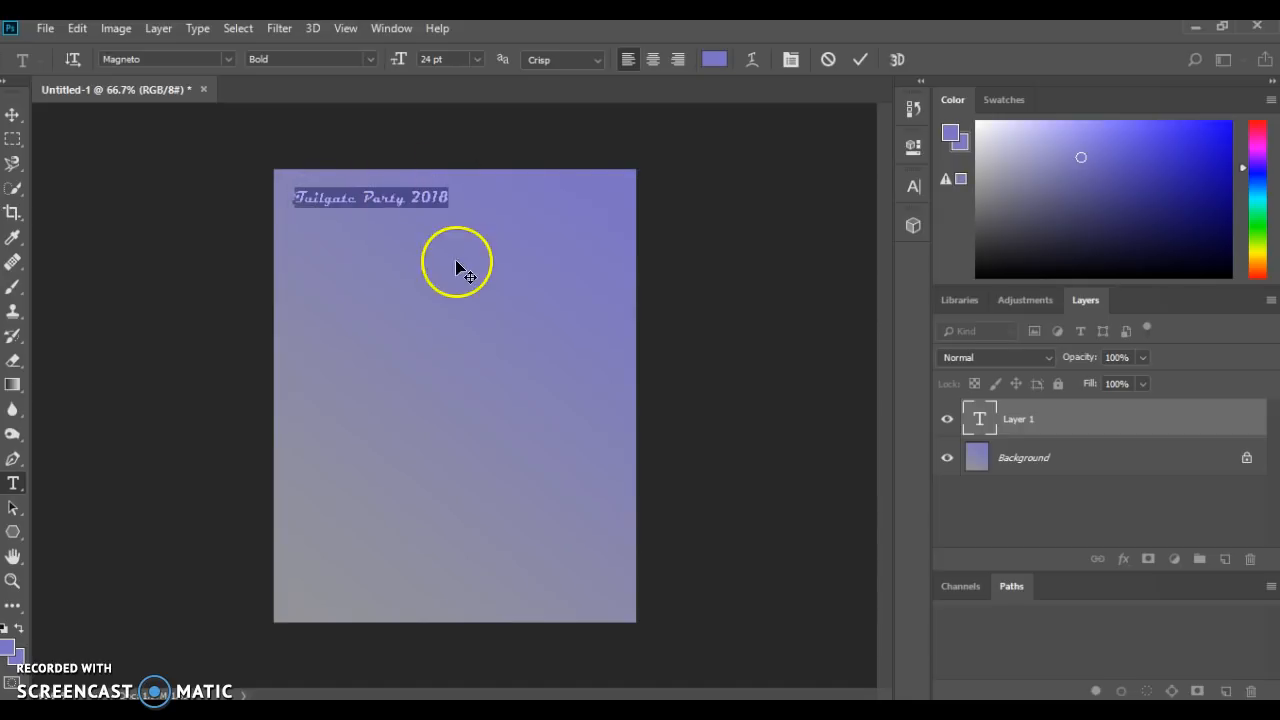
pyautogui.click(476, 59)
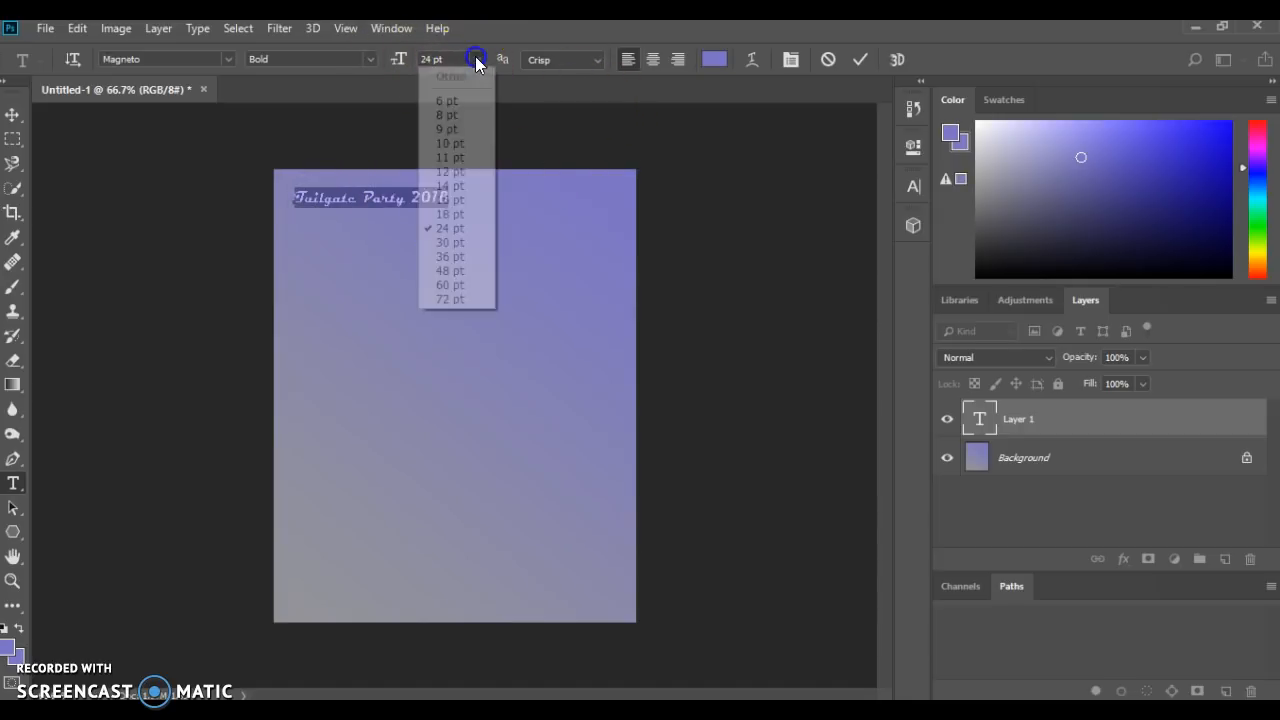
pyautogui.click(472, 271)
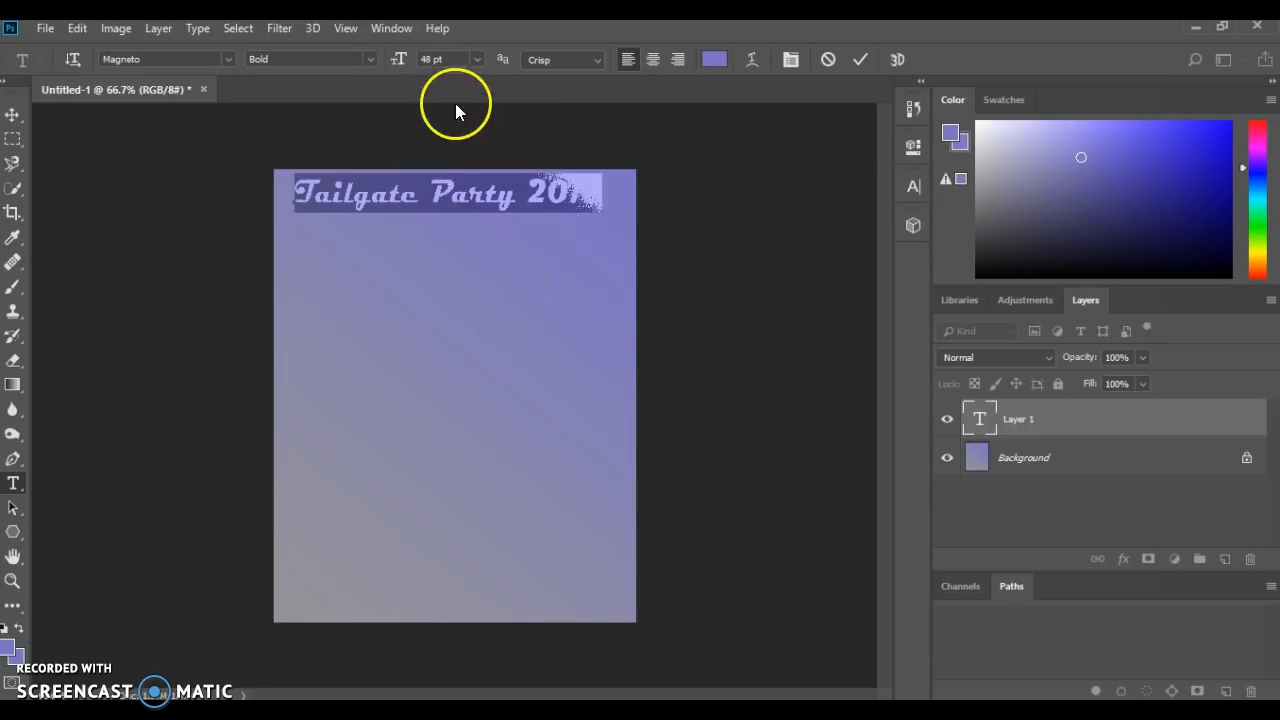
pyautogui.click(720, 62)
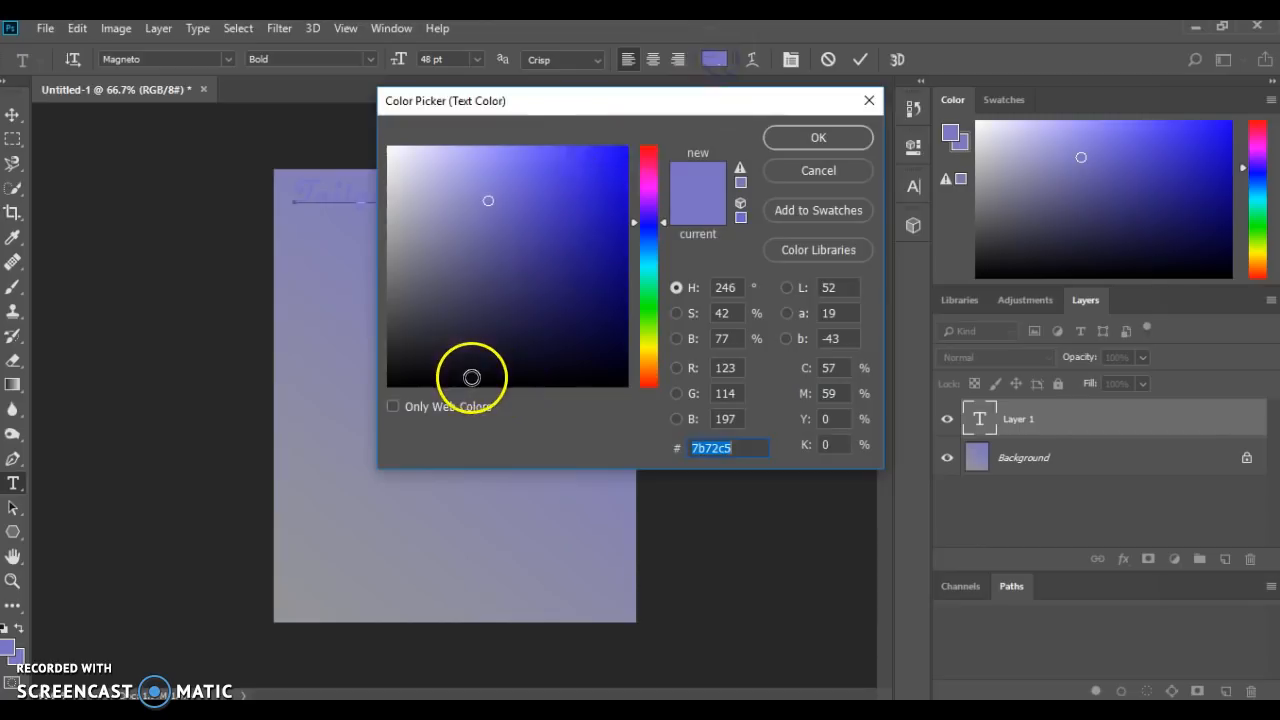
pyautogui.click(471, 377)
pyautogui.click(816, 140)
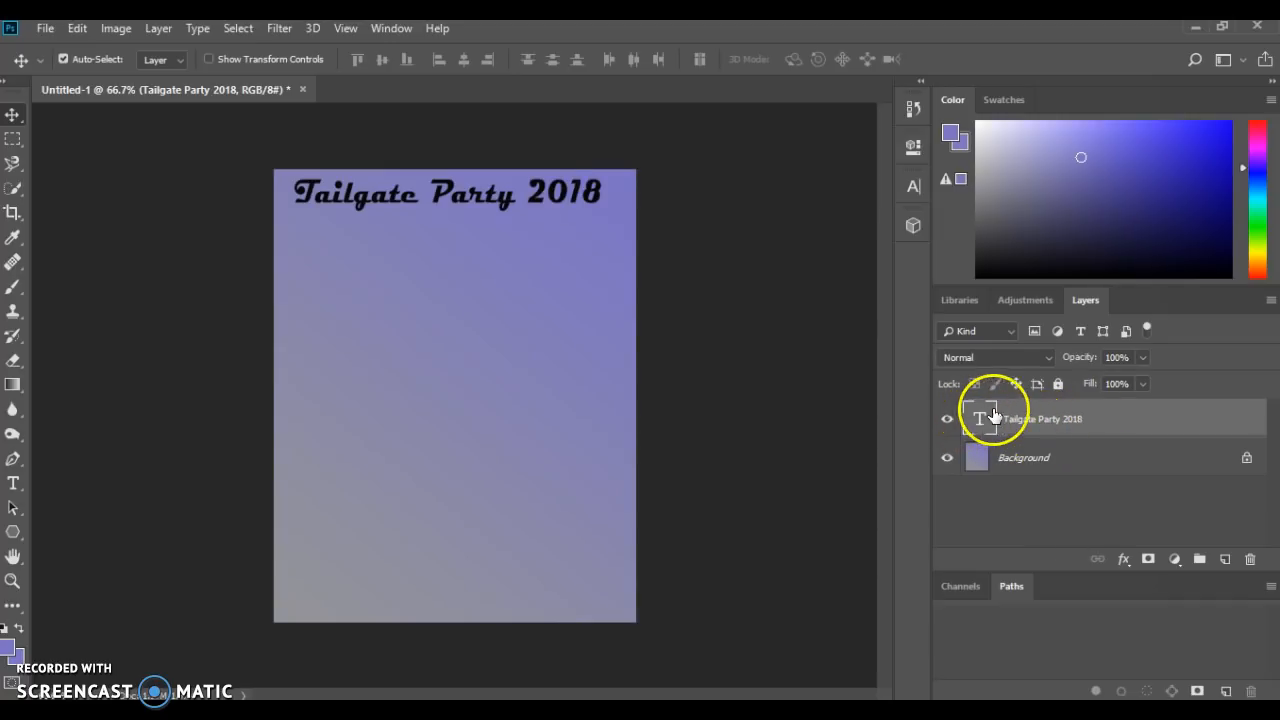
pyautogui.click(1124, 562)
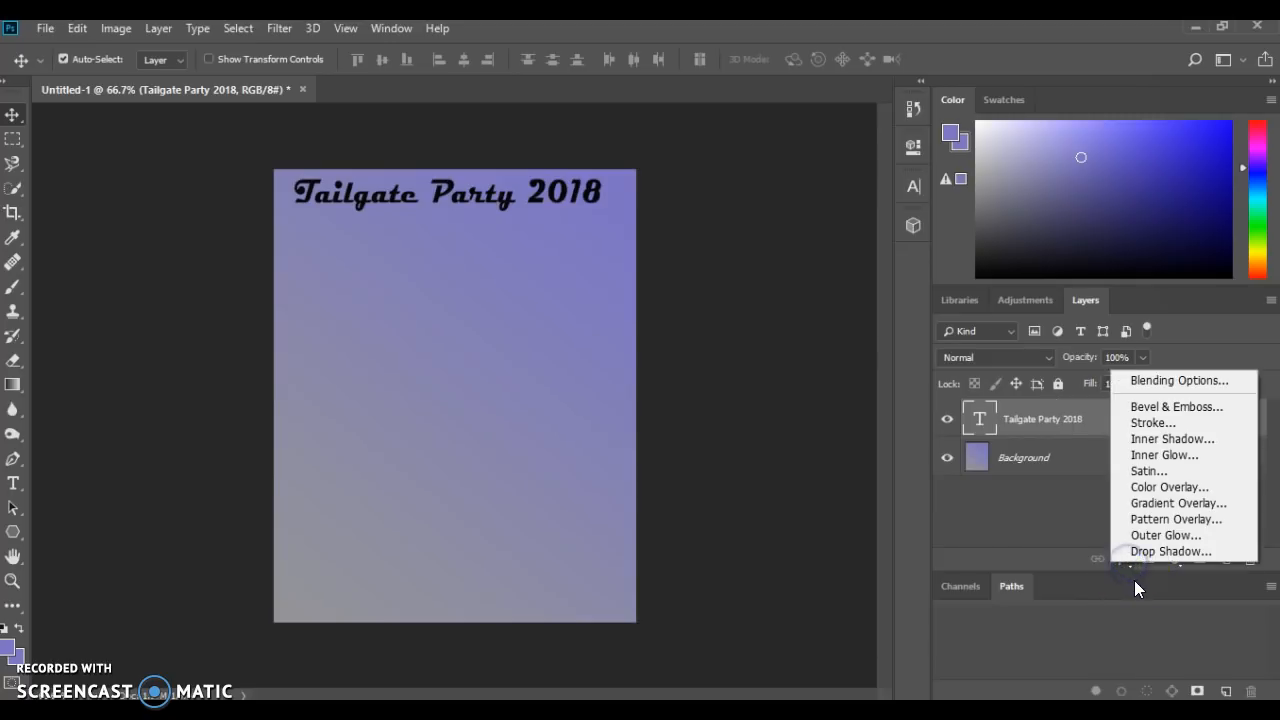
pyautogui.click(1125, 564)
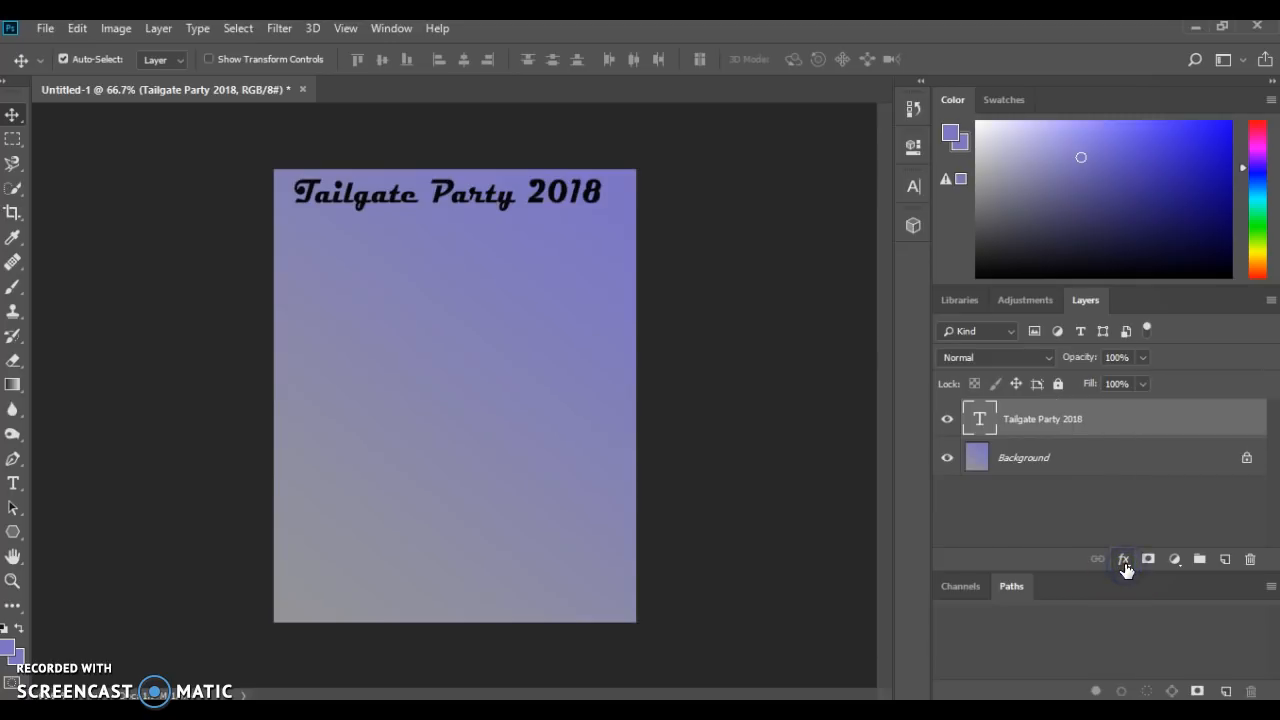
# Add a Drop Shadow effect to the "Tailgate Party 2018" title layer.
pyautogui.click(1124, 560)
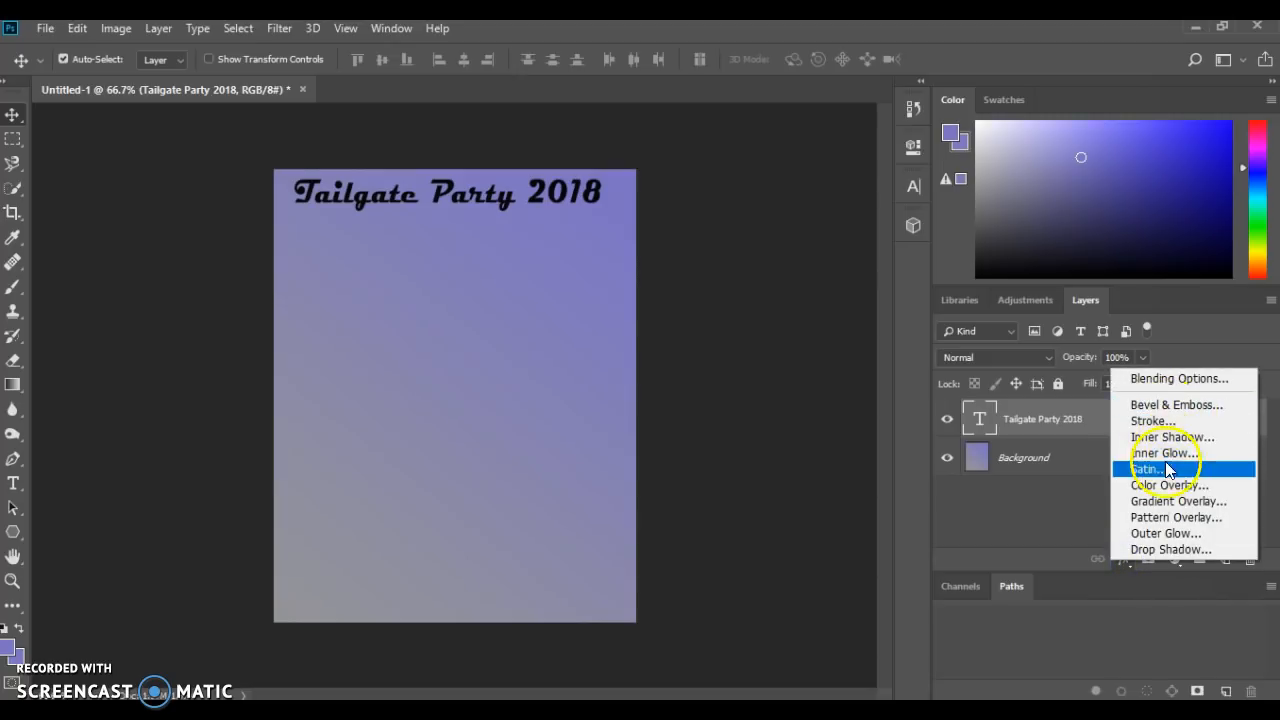
pyautogui.click(1182, 551)
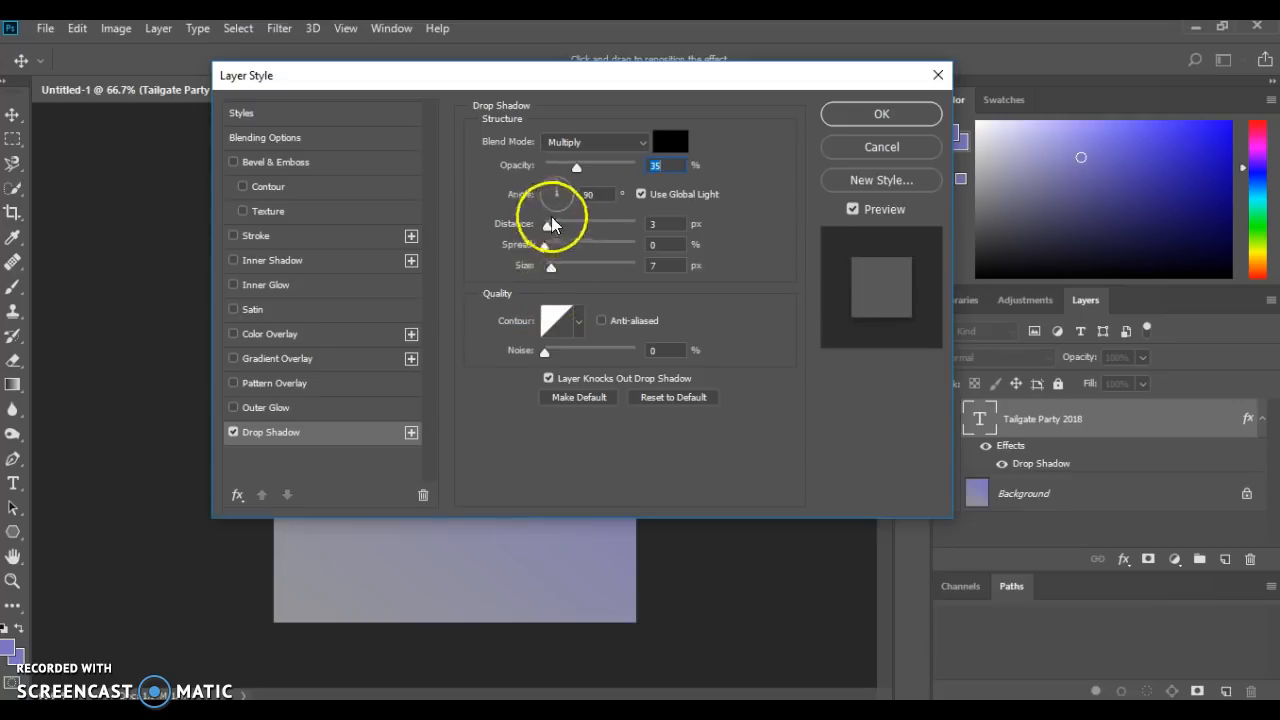
pyautogui.click(884, 115)
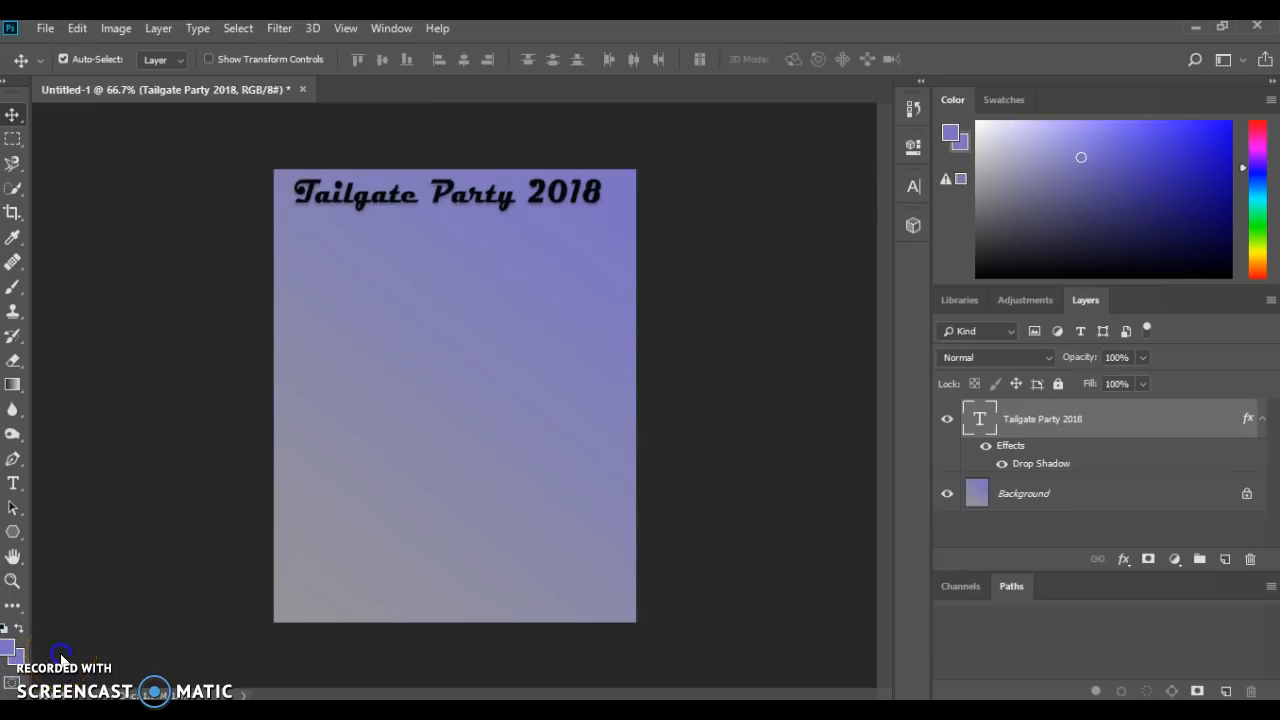
# Add horizontal text beneath the title on three lines: "Sept. 8, 2018", "9:00 AM" and "Manhattan, KS".
pyautogui.click(13, 483)
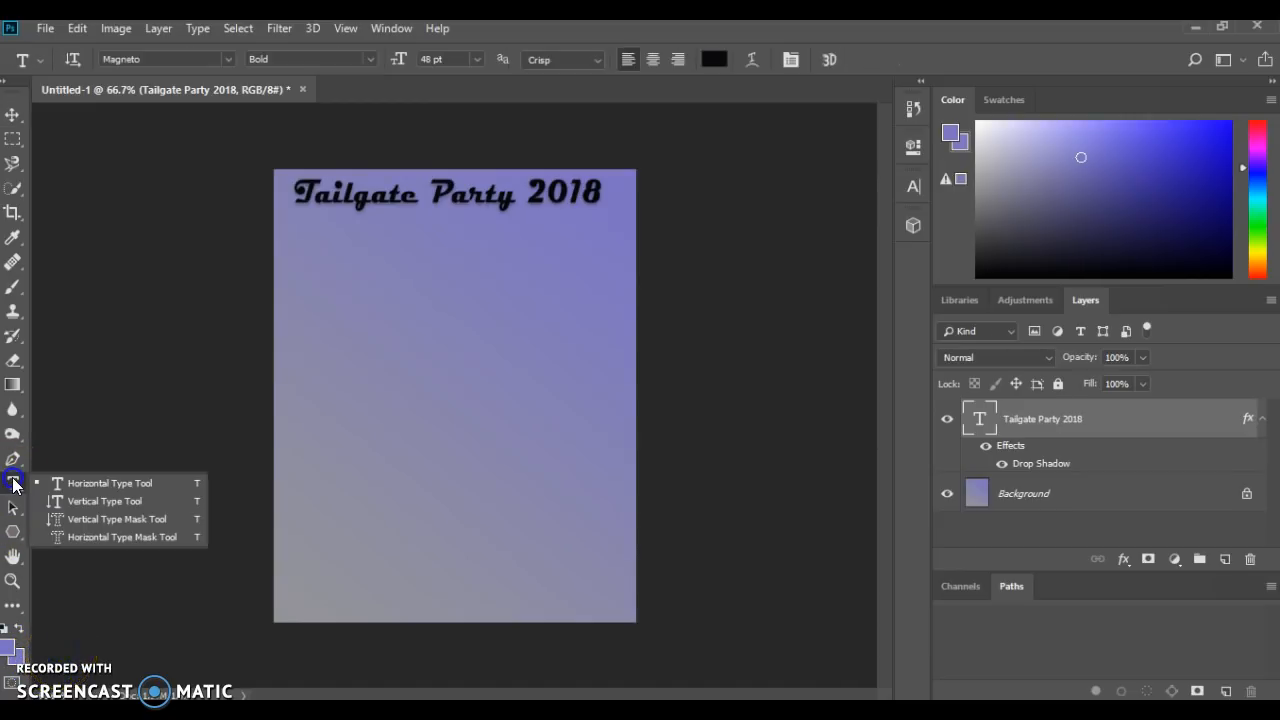
pyautogui.click(72, 488)
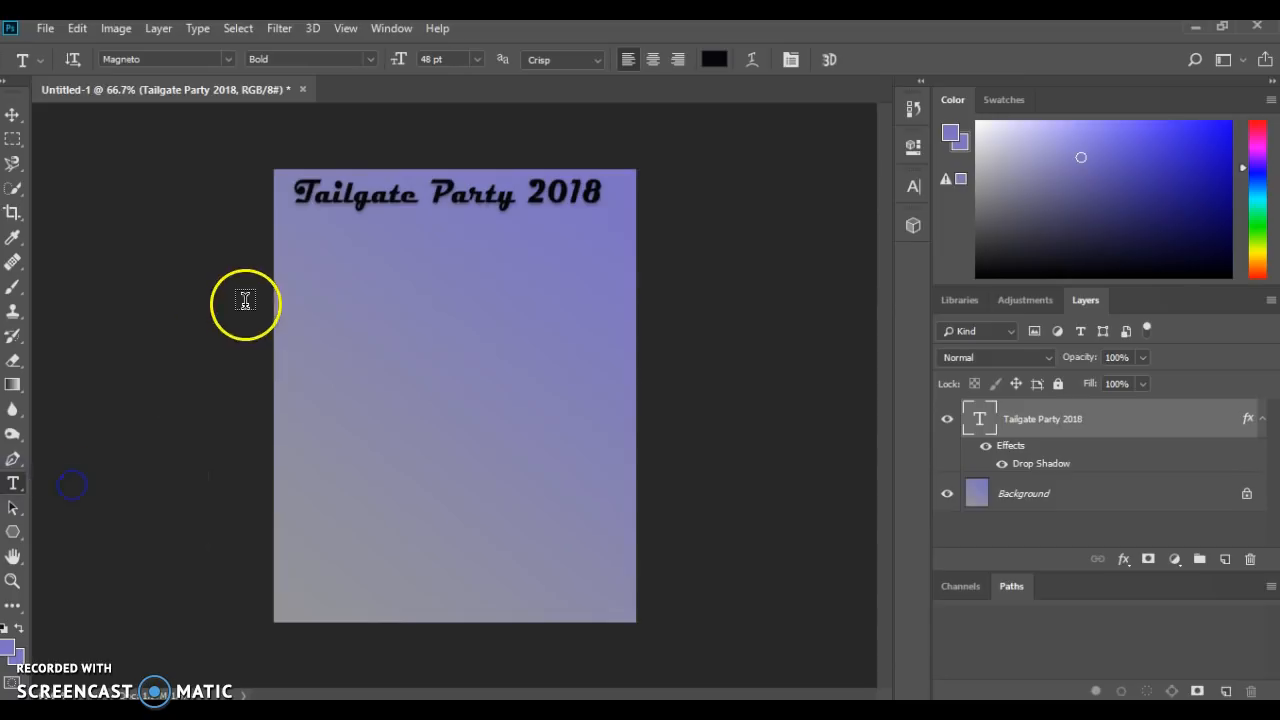
pyautogui.click(306, 233)
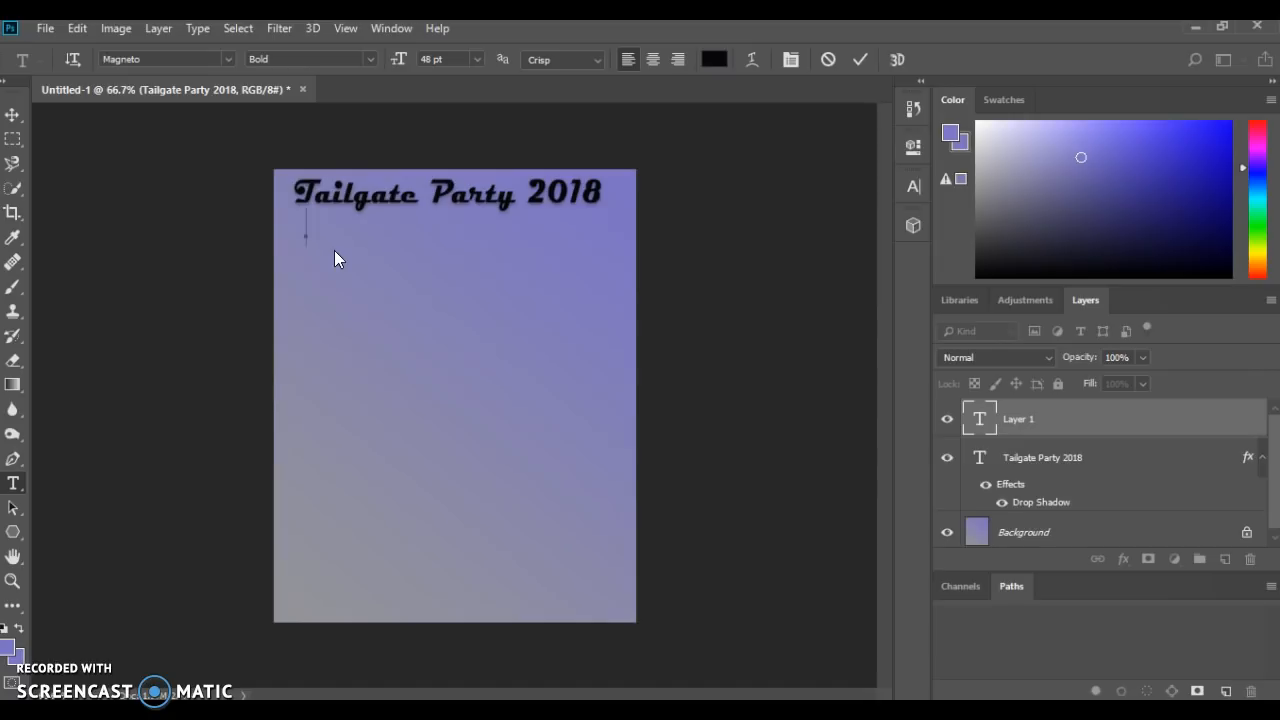
pyautogui.write('Sept. 8, 2018')
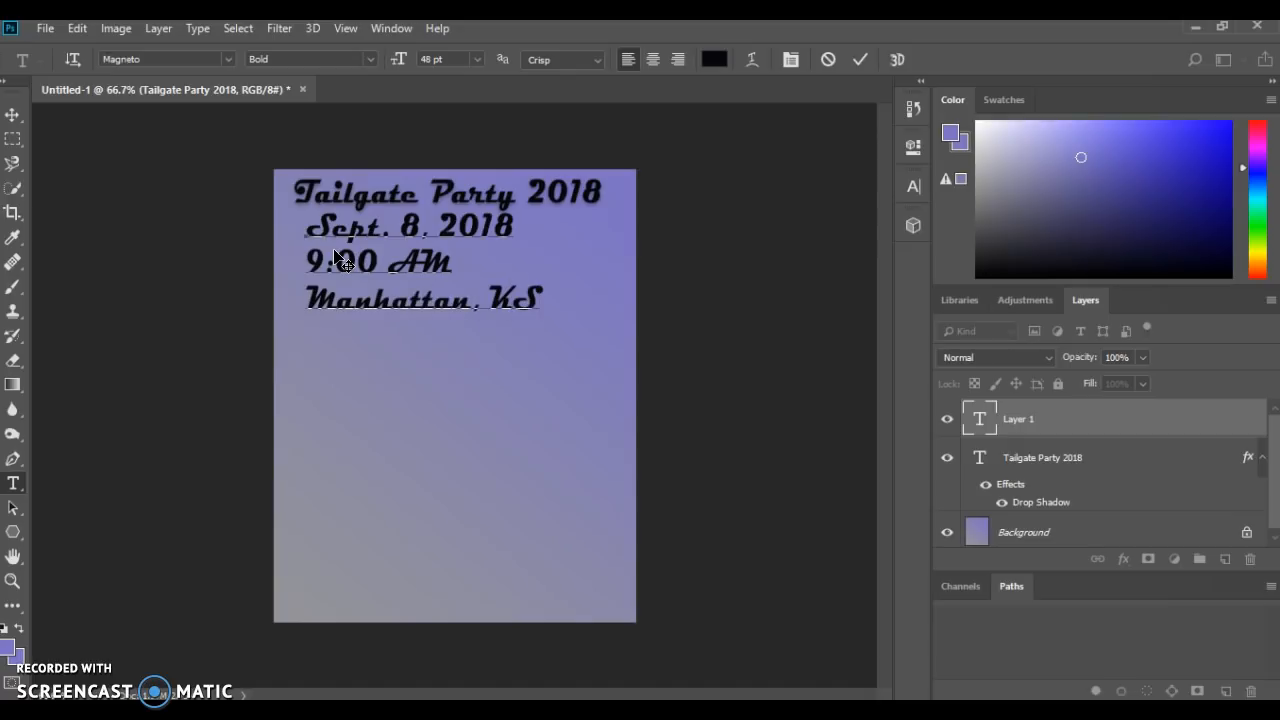
# Set the font of the whole date, time and place text to Bradley Hand ITC.
pyautogui.click(331, 244)
pyautogui.hotkey('ctrl', 'a')
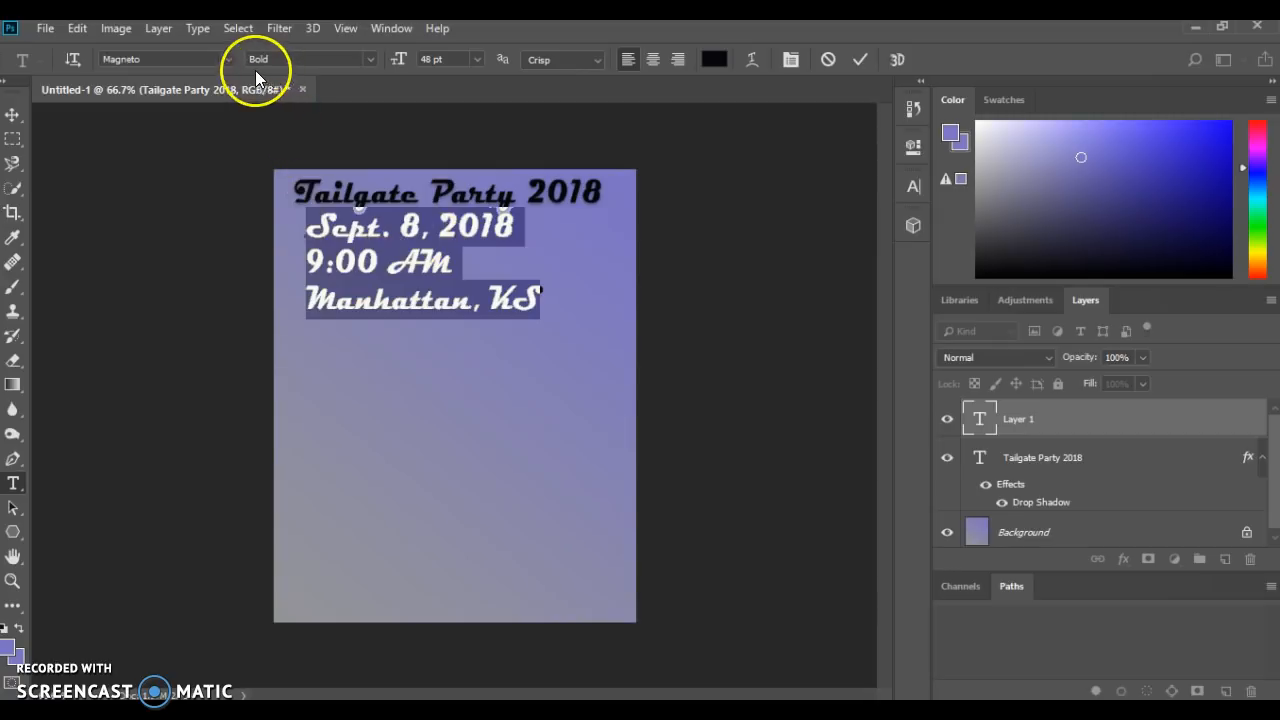
pyautogui.click(228, 59)
pyautogui.scroll(15, 314, 343)
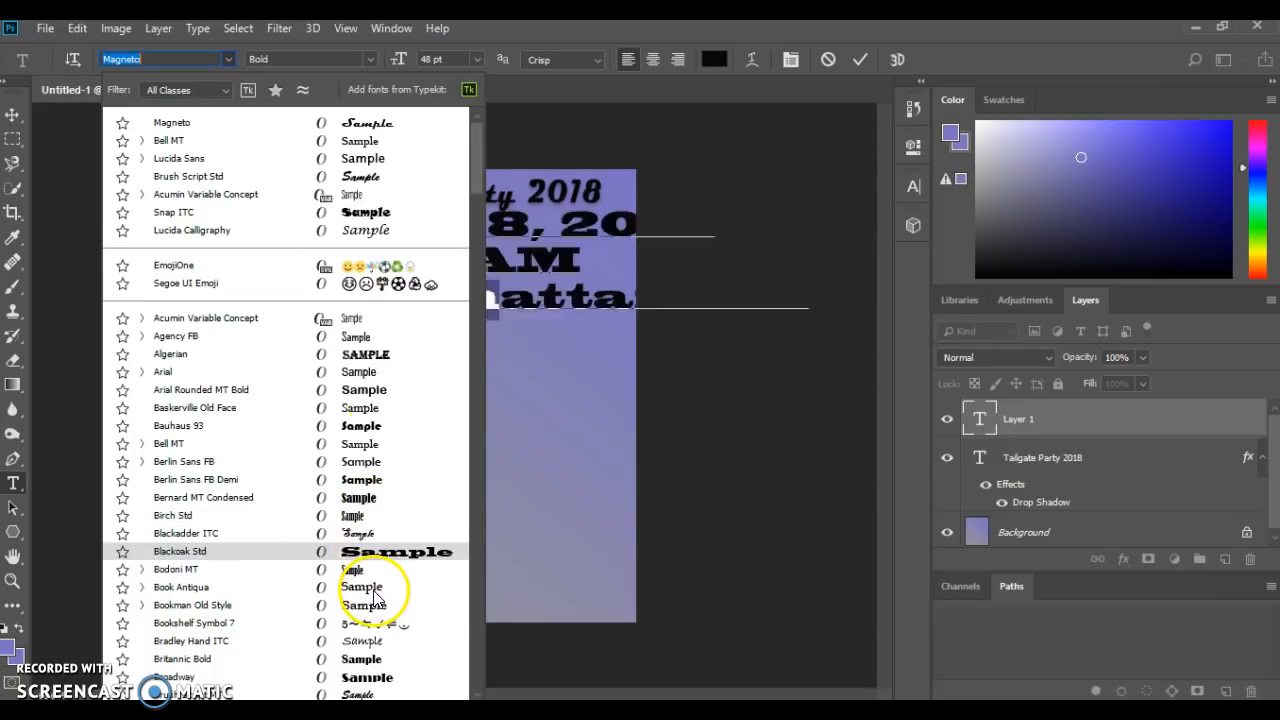
pyautogui.scroll(-1, 370, 600)
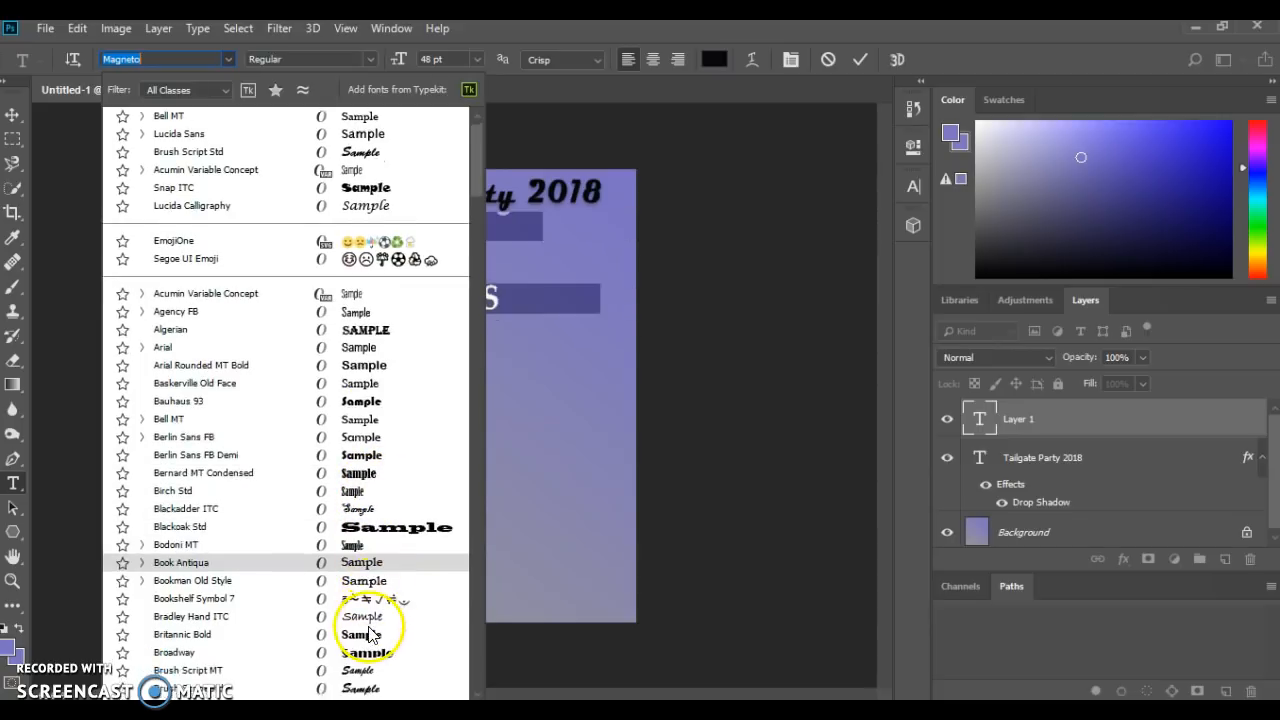
pyautogui.click(228, 625)
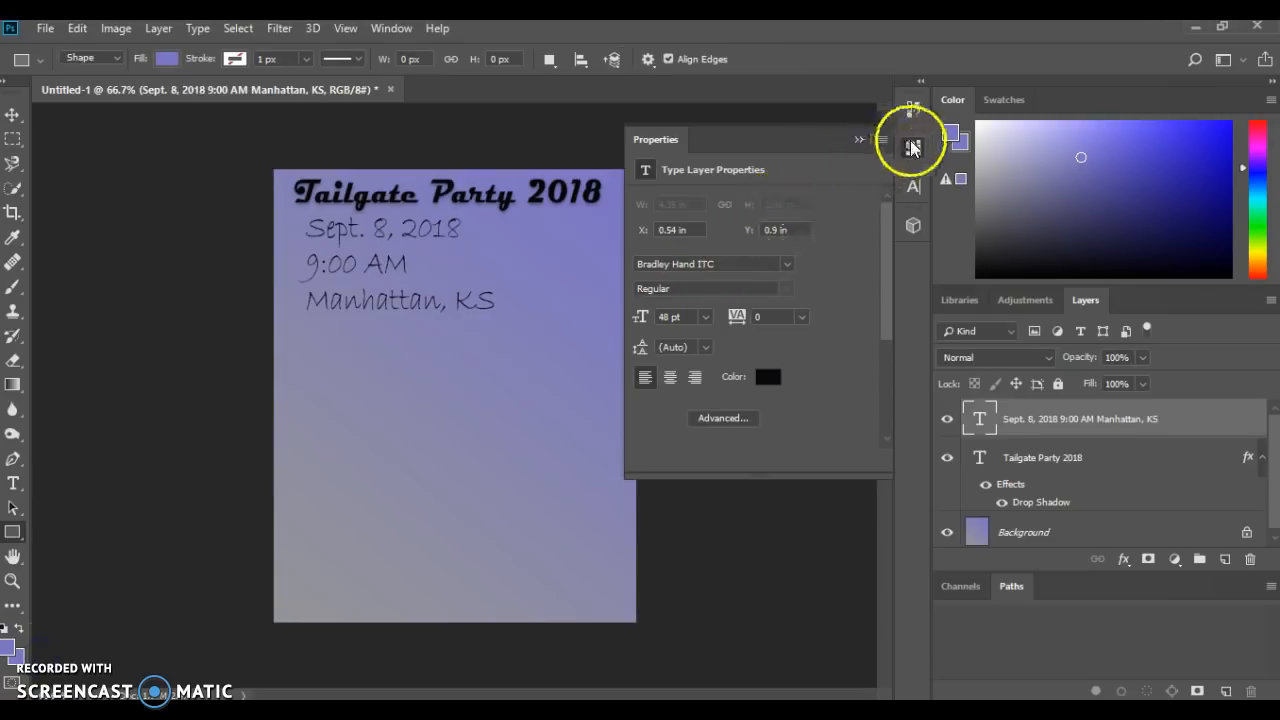
# Draw a five-sided purple polygon about 256 px wide and 244 px high, and move it to the lower middle of the canvas.
pyautogui.click(911, 144)
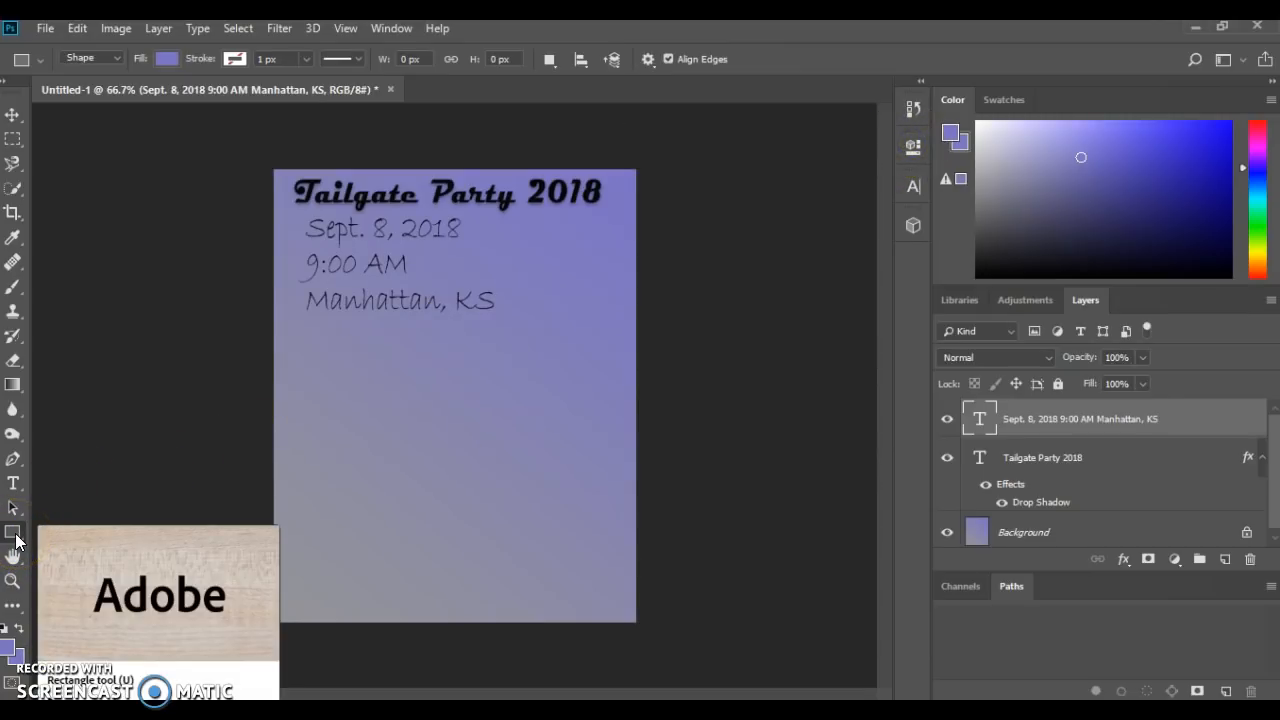
pyautogui.moveTo(16, 535); pyautogui.dragTo(76, 585)
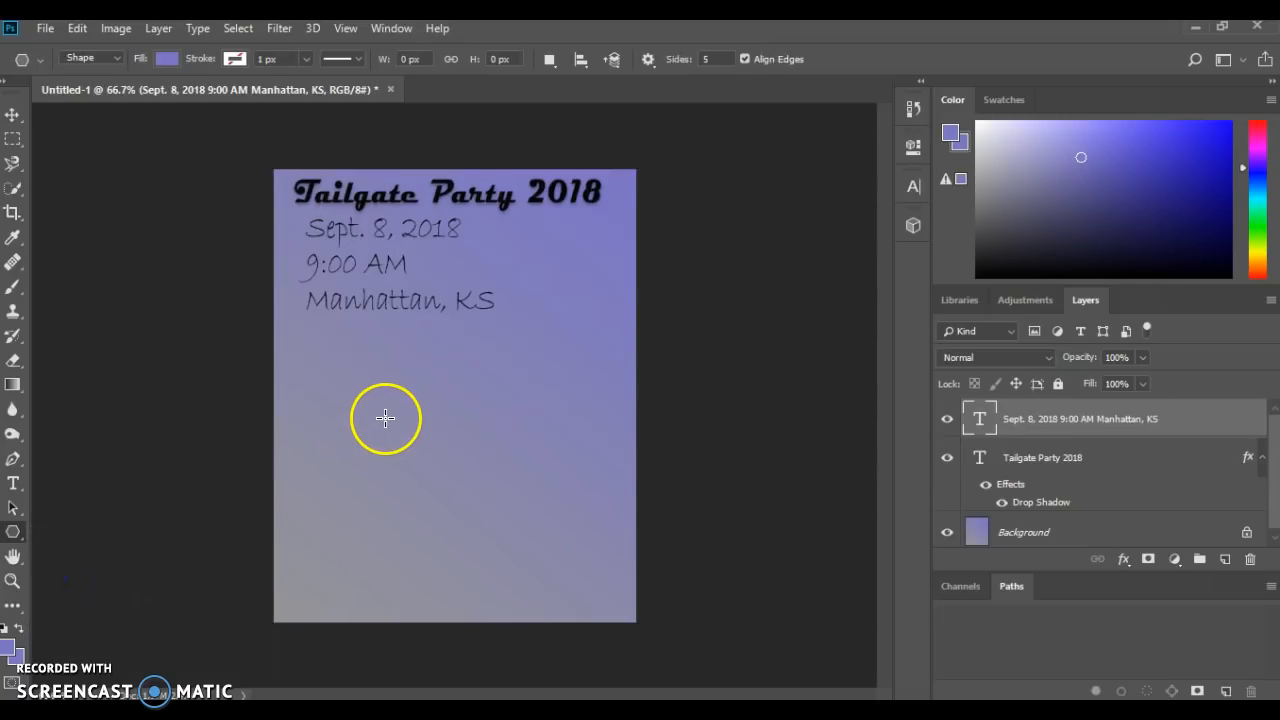
pyautogui.moveTo(392, 398); pyautogui.dragTo(437, 457)
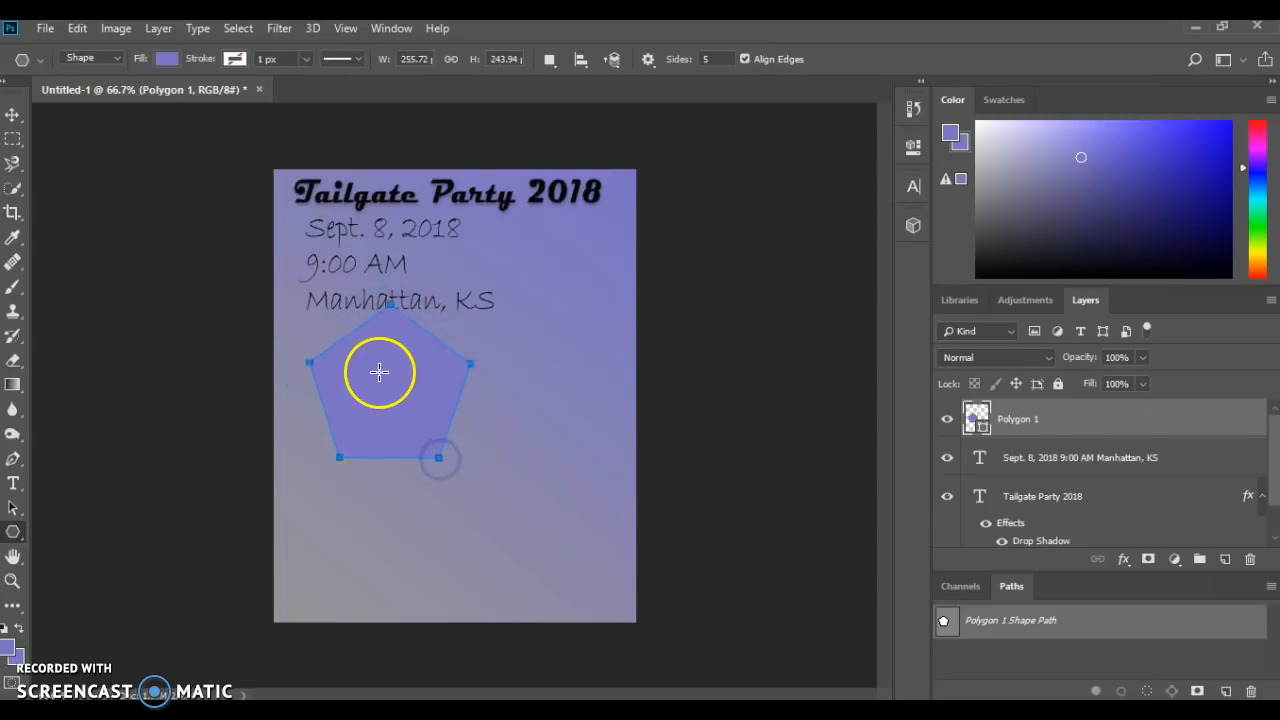
pyautogui.click(12, 114)
pyautogui.moveTo(370, 362); pyautogui.dragTo(456, 447)
# Add the text "Bring your favorite tailgate foods!" along the pentagon's outline, starting at its upper-left corner.
pyautogui.click(13, 487)
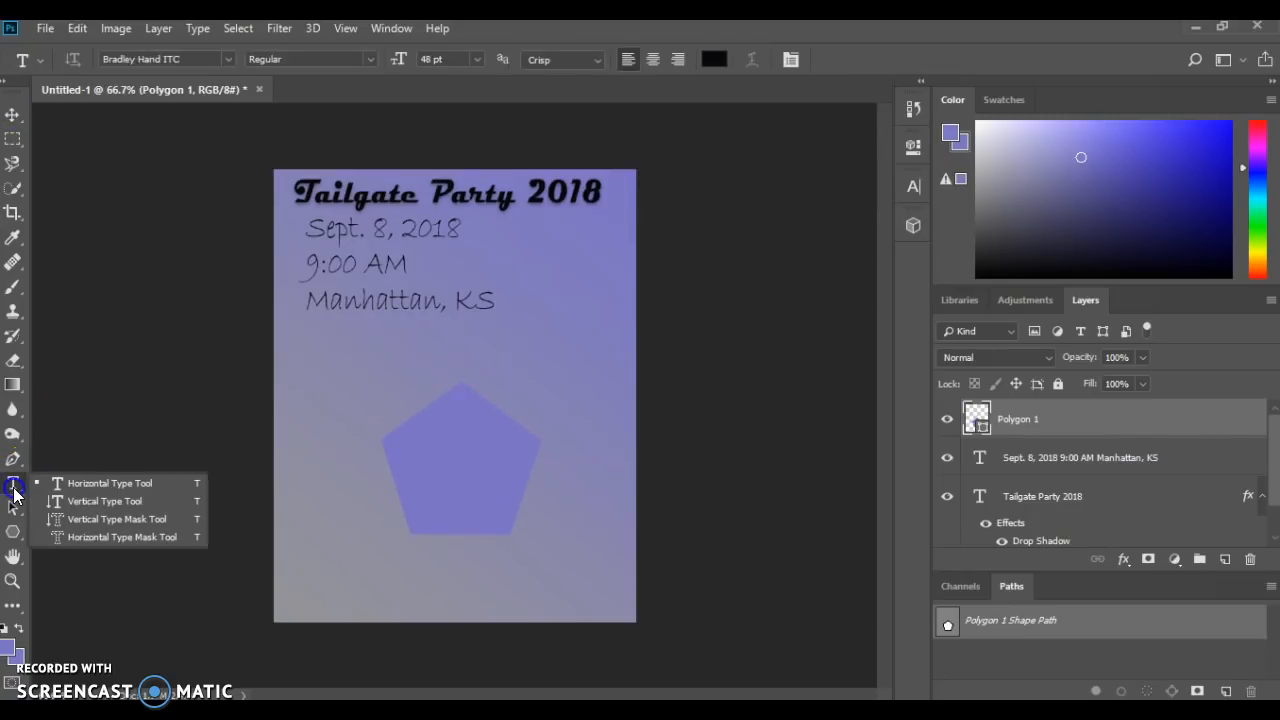
pyautogui.click(109, 480)
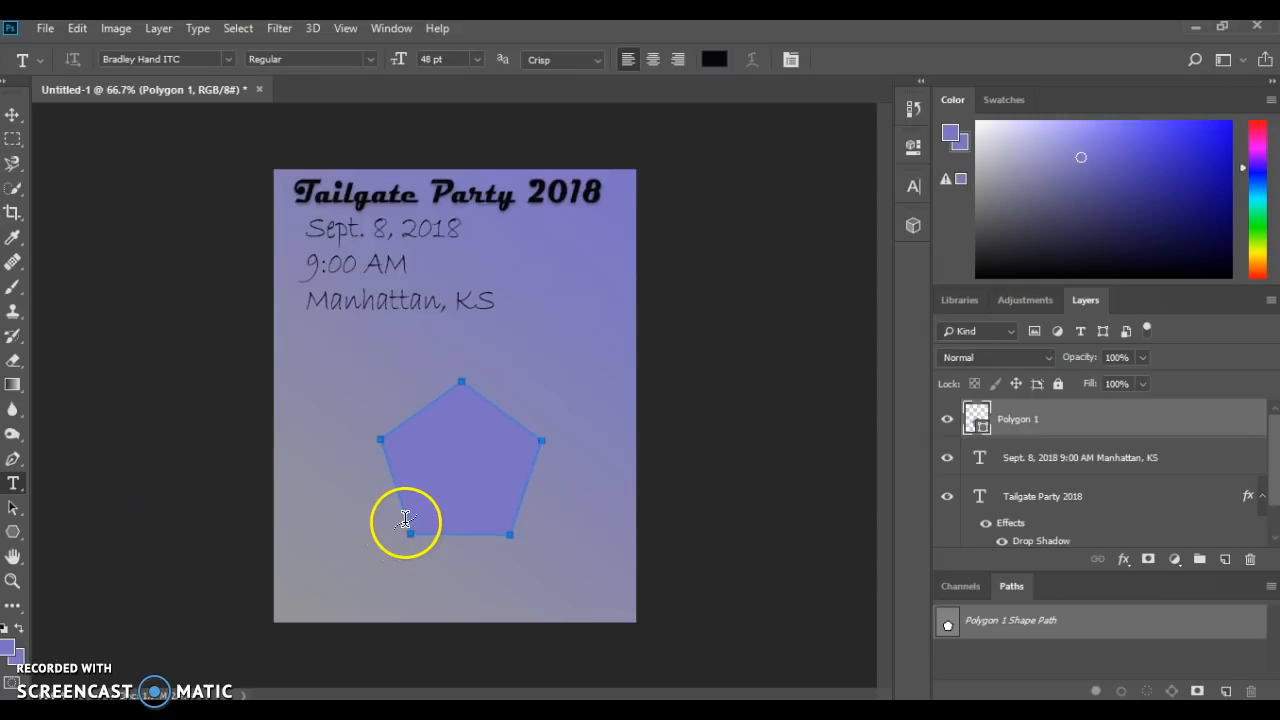
pyautogui.click(390, 432)
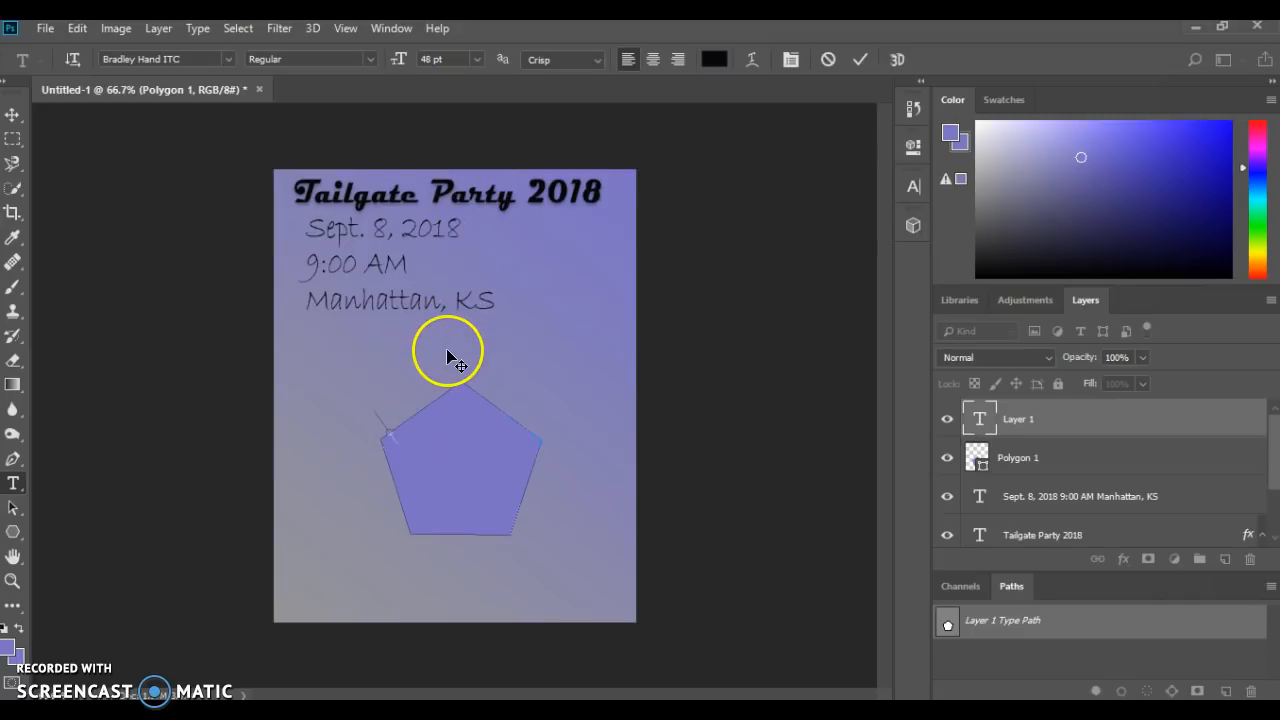
pyautogui.write('Bri')
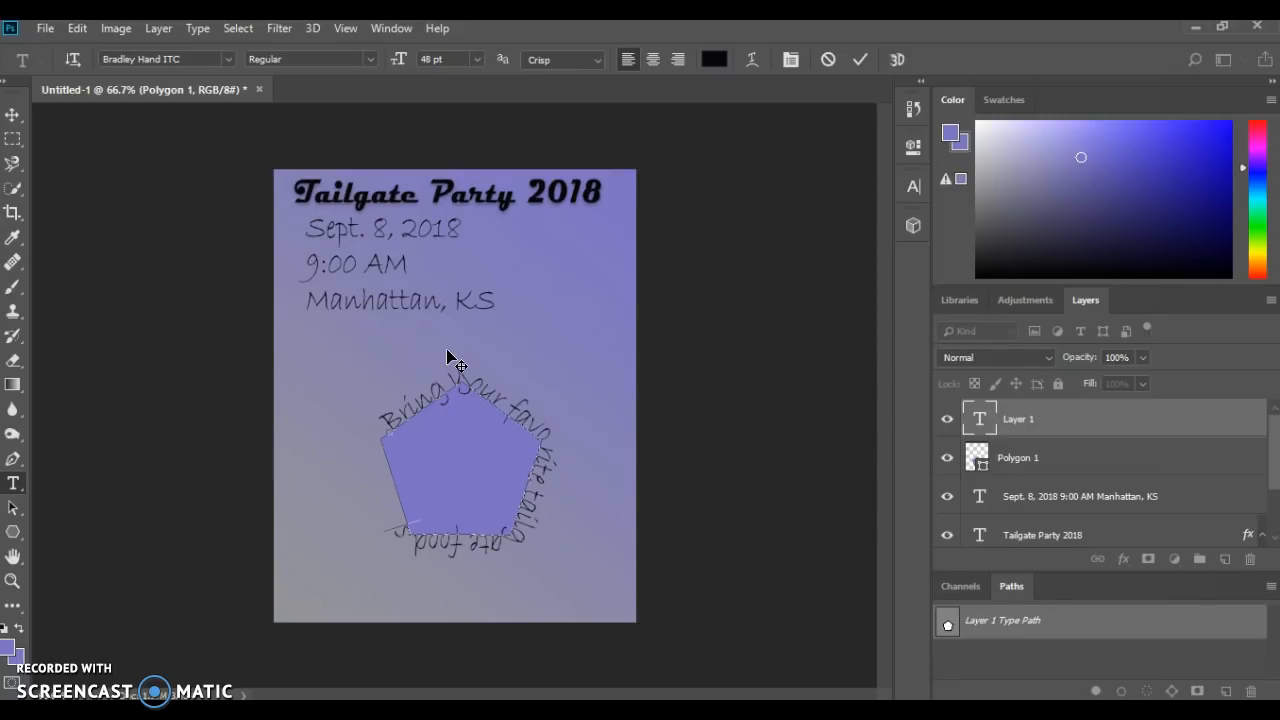
pyautogui.moveTo(466, 405); pyautogui.dragTo(551, 483)
pyautogui.click(12, 116)
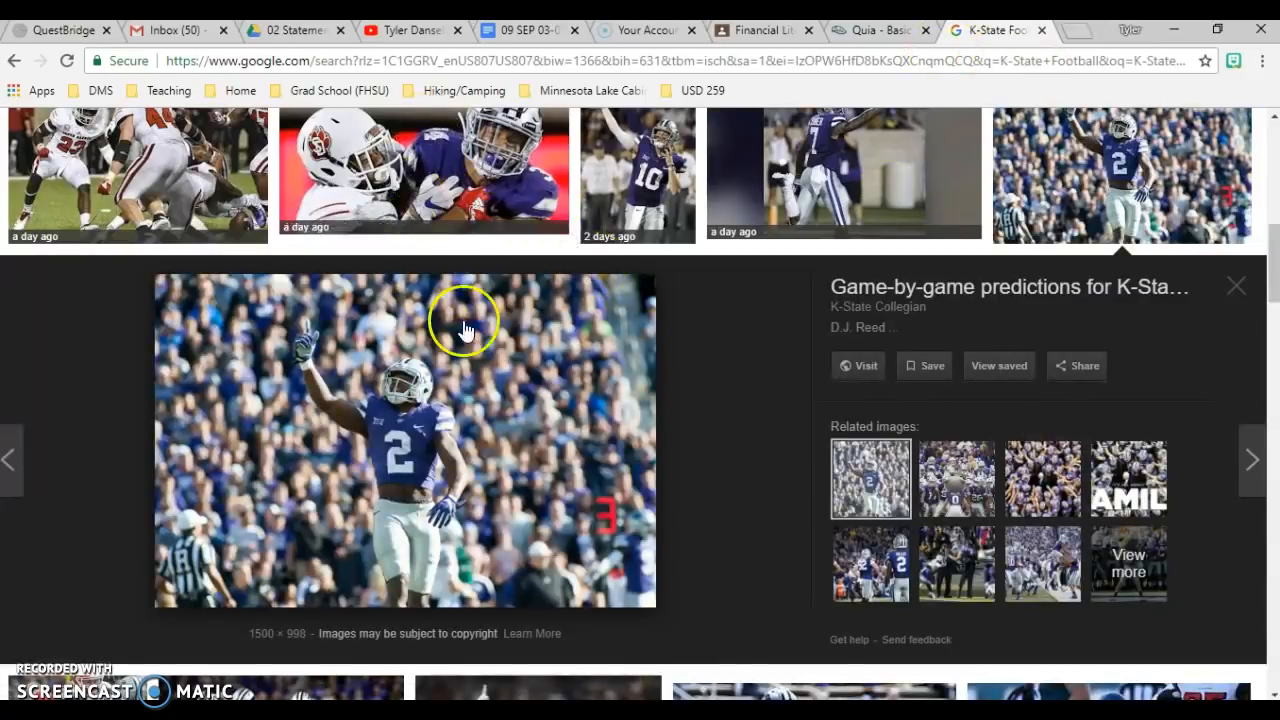
# Copy the photo of the number 2 player pointing upward from the K-State Football image results.
pyautogui.scroll(10, 465, 316)
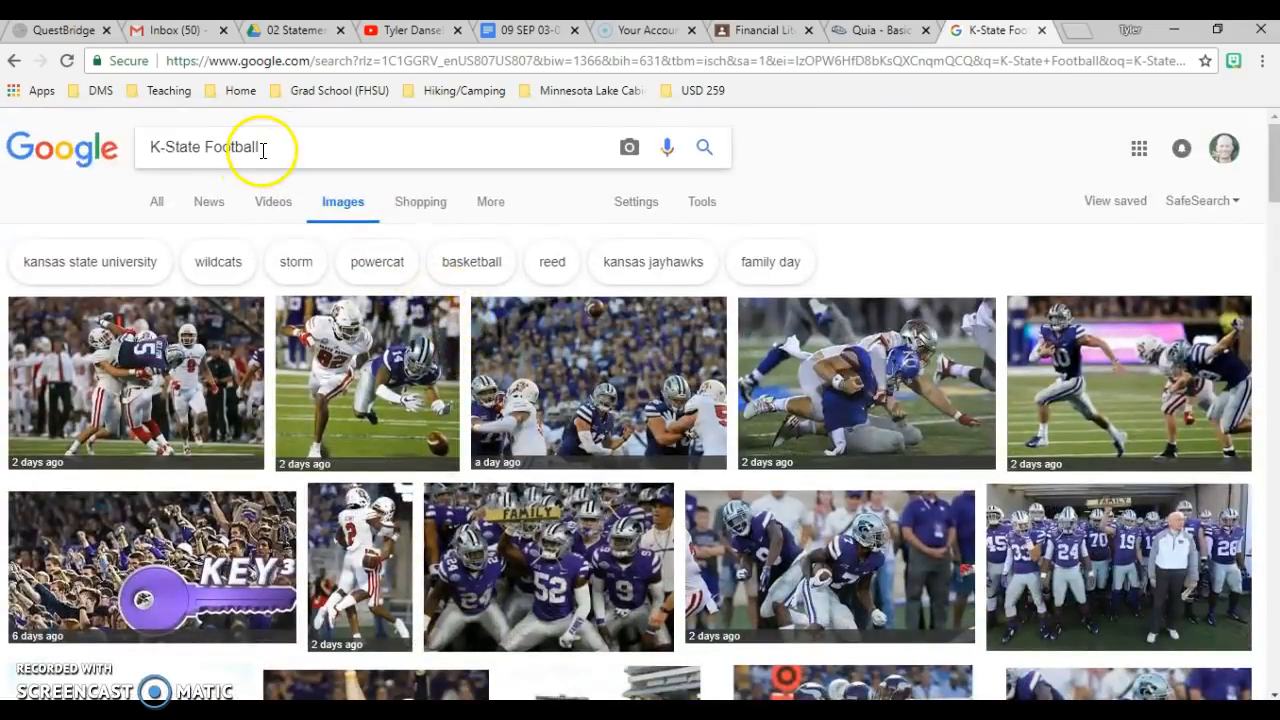
pyautogui.scroll(-7, 768, 392)
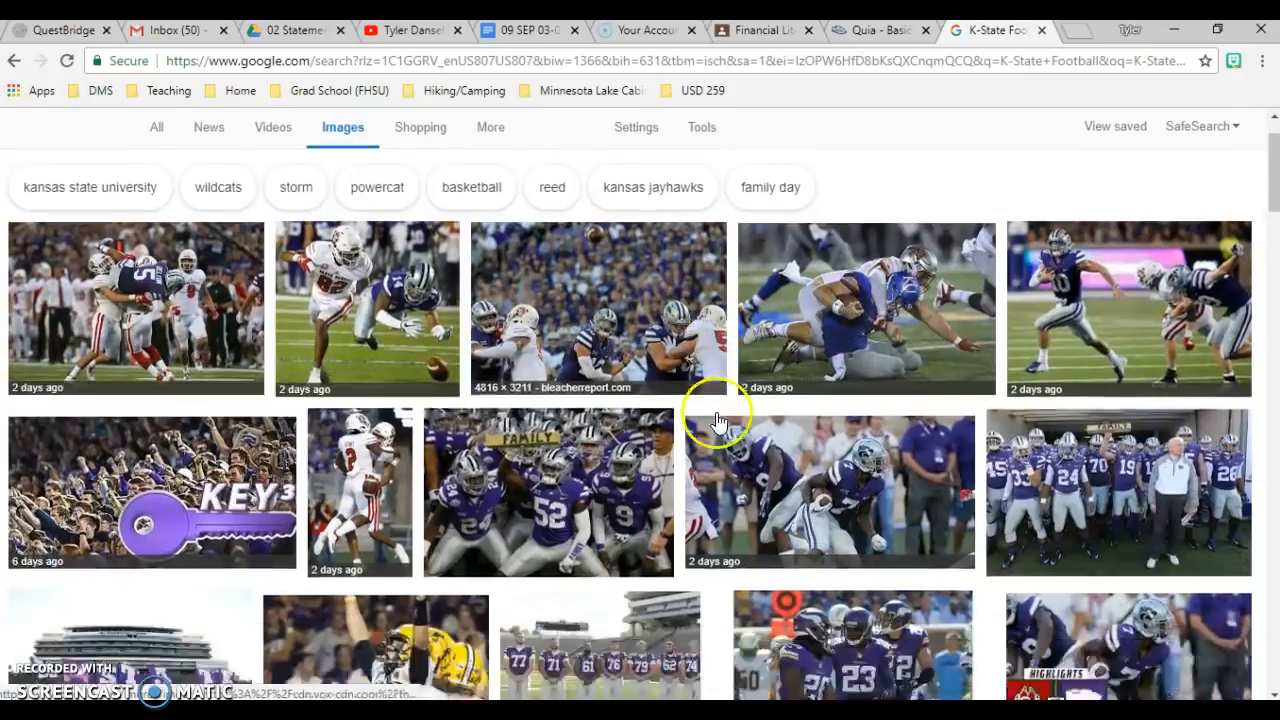
pyautogui.scroll(-3, 710, 395)
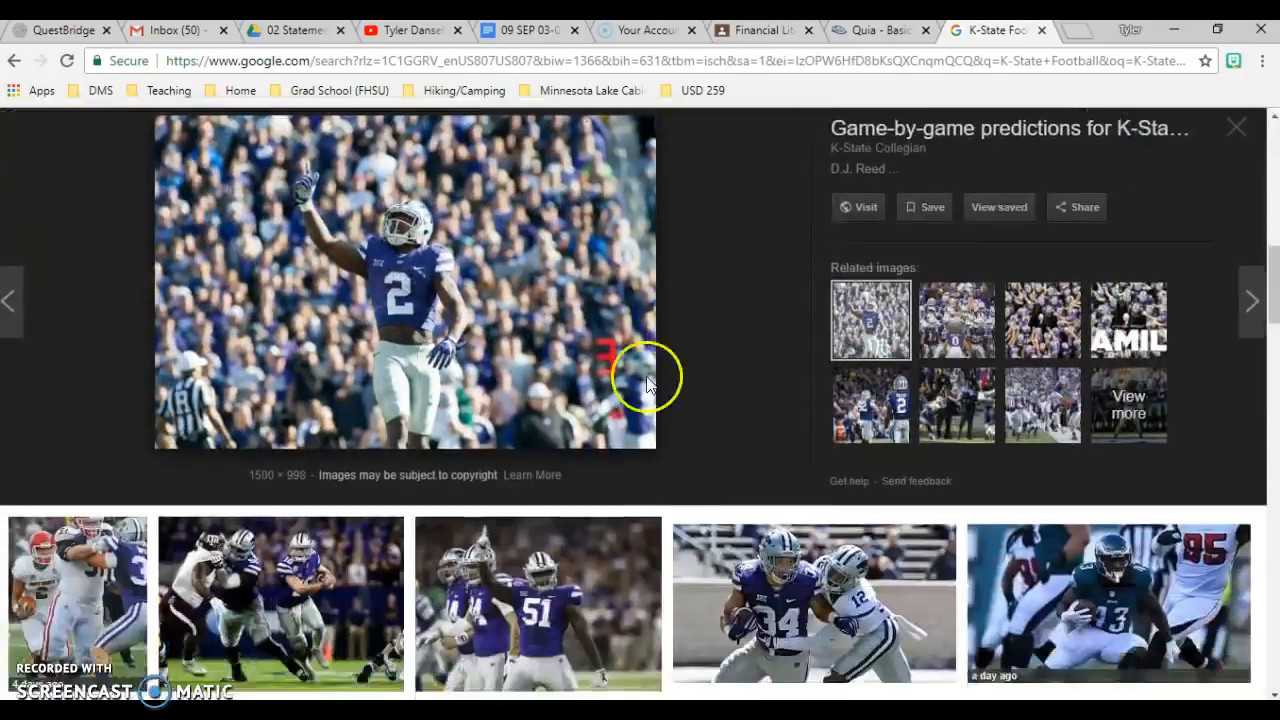
pyautogui.scroll(1, 450, 300)
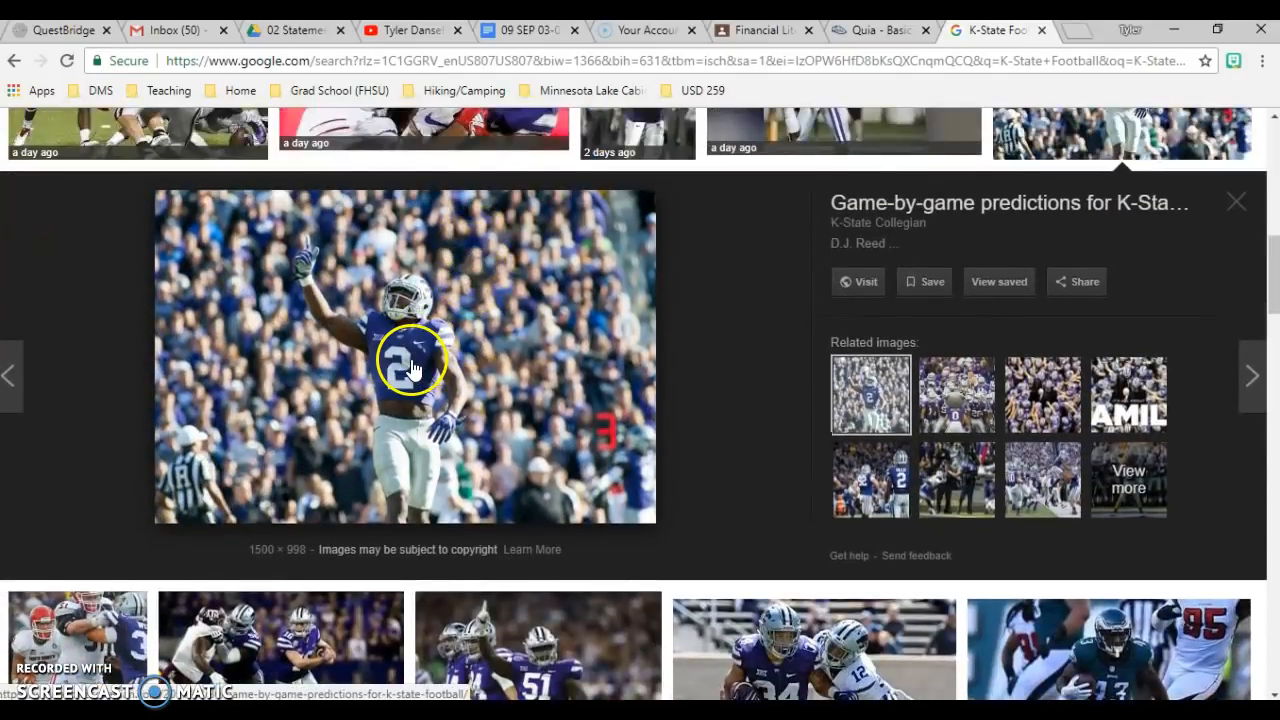
pyautogui.rightClick(411, 366)
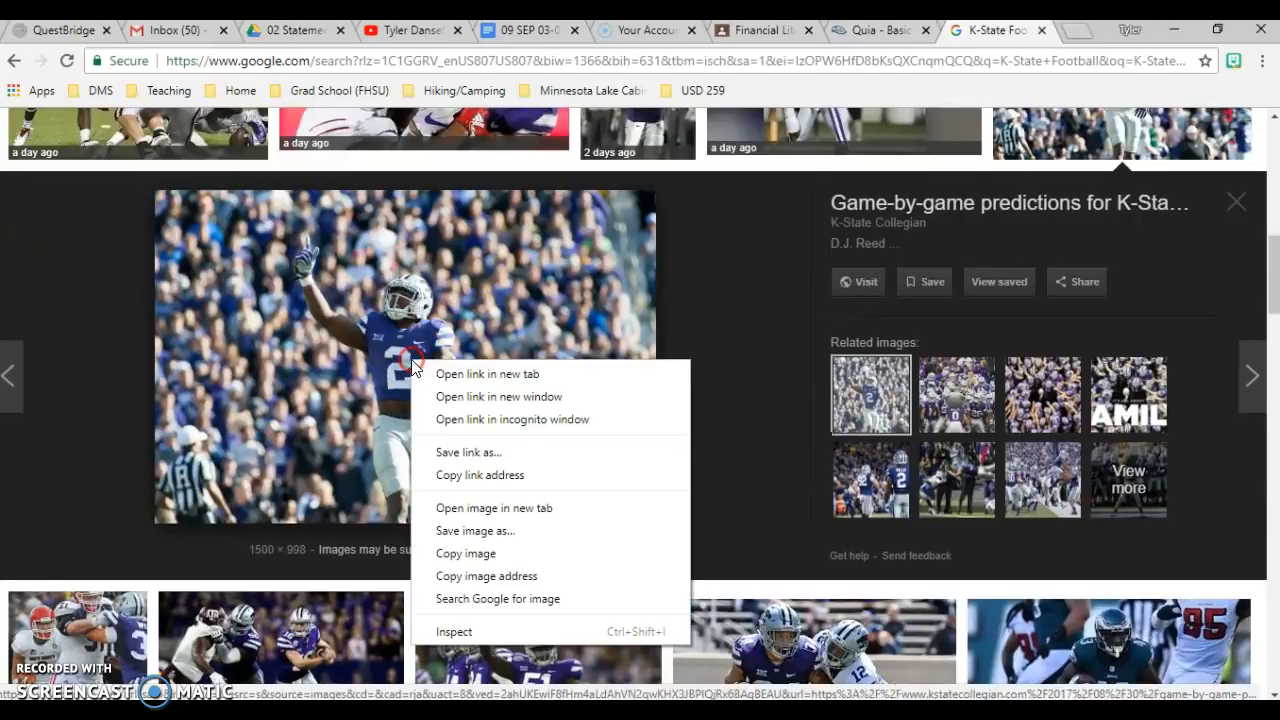
pyautogui.click(499, 553)
pyautogui.click(117, 712)
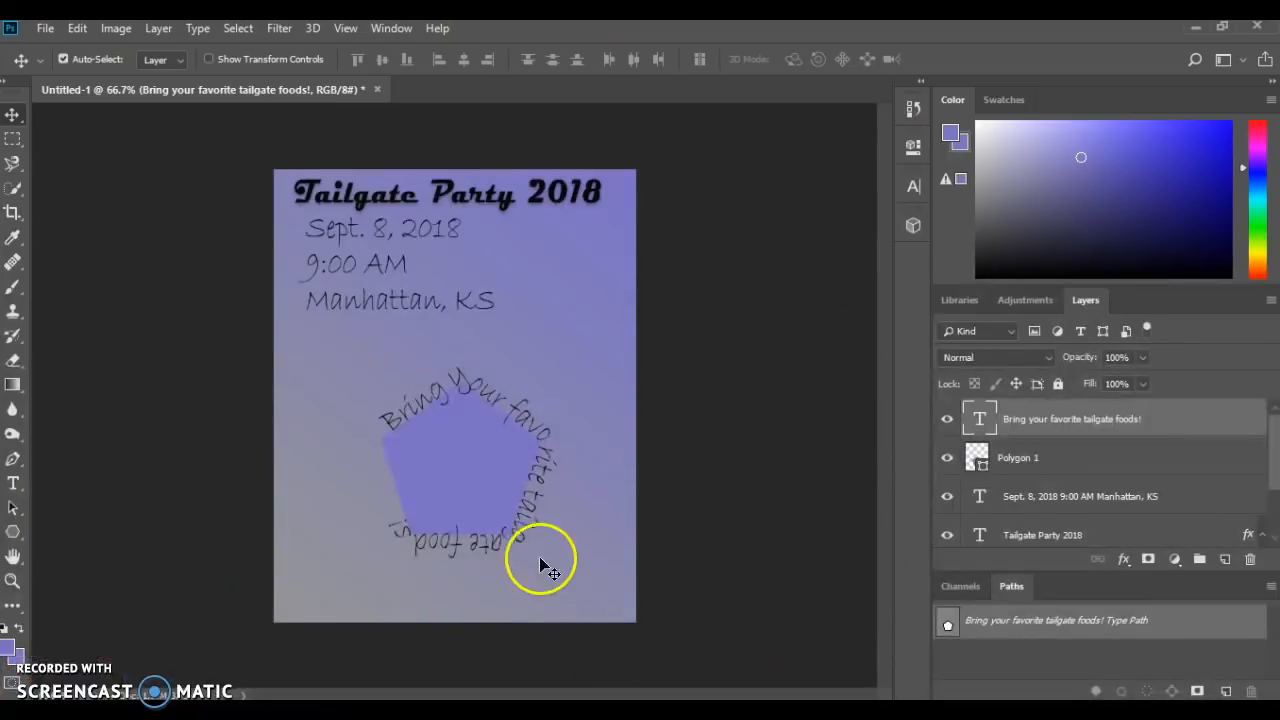
pyautogui.hotkey('ctrl', 'v')
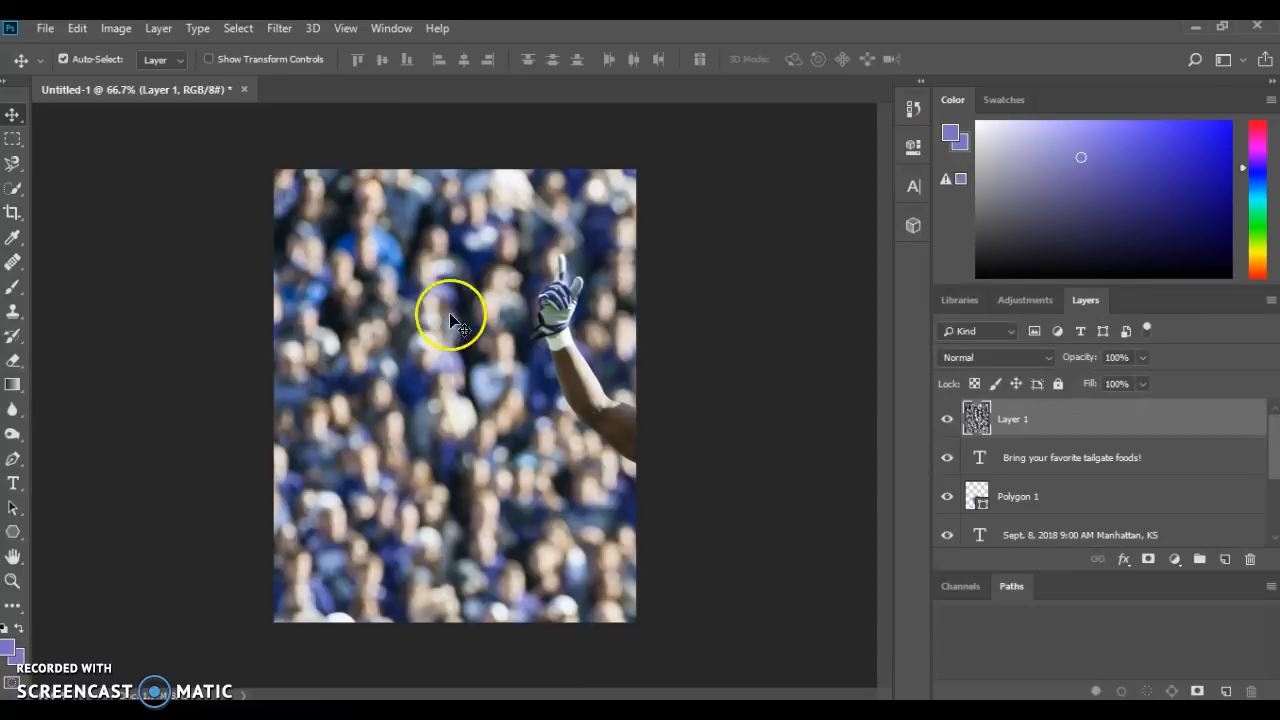
pyautogui.doubleClick(1012, 418)
pyautogui.write('DJ Reed')
pyautogui.press('Return')
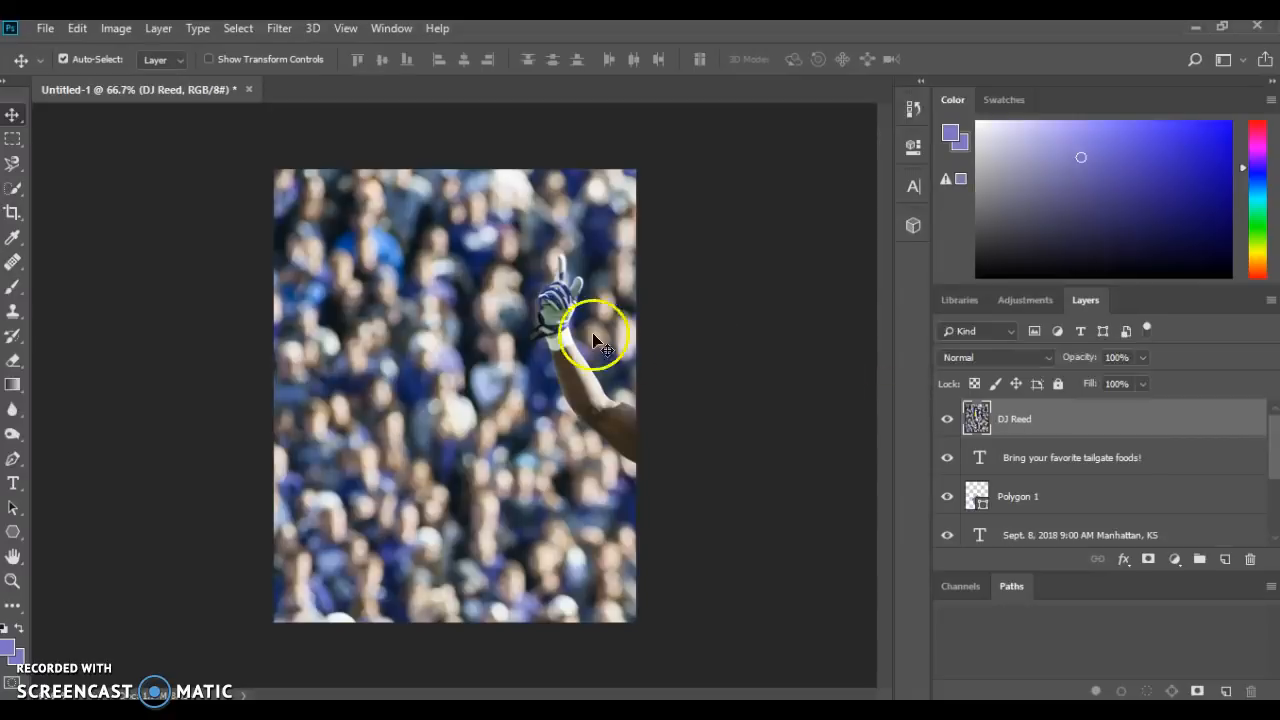
# Scale the DJ Reed photo down to about 34% and place it over the pentagon in the flyer's lower half.
pyautogui.hotkey('ctrl', 't')
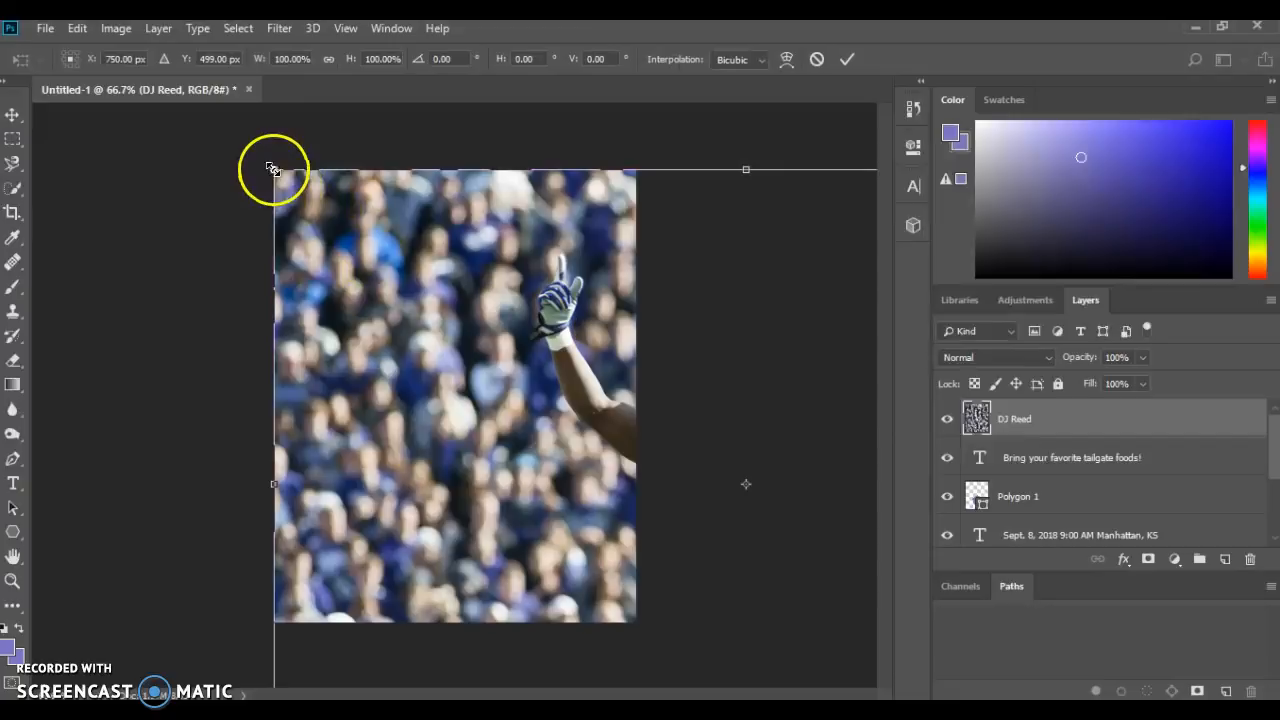
pyautogui.moveTo(273, 168); pyautogui.dragTo(541, 326)
pyautogui.moveTo(592, 409); pyautogui.dragTo(367, 280)
pyautogui.moveTo(306, 212); pyautogui.dragTo(518, 352)
pyautogui.moveTo(571, 437); pyautogui.dragTo(373, 350)
pyautogui.moveTo(320, 265); pyautogui.dragTo(476, 370)
pyautogui.moveTo(560, 425); pyautogui.dragTo(397, 432)
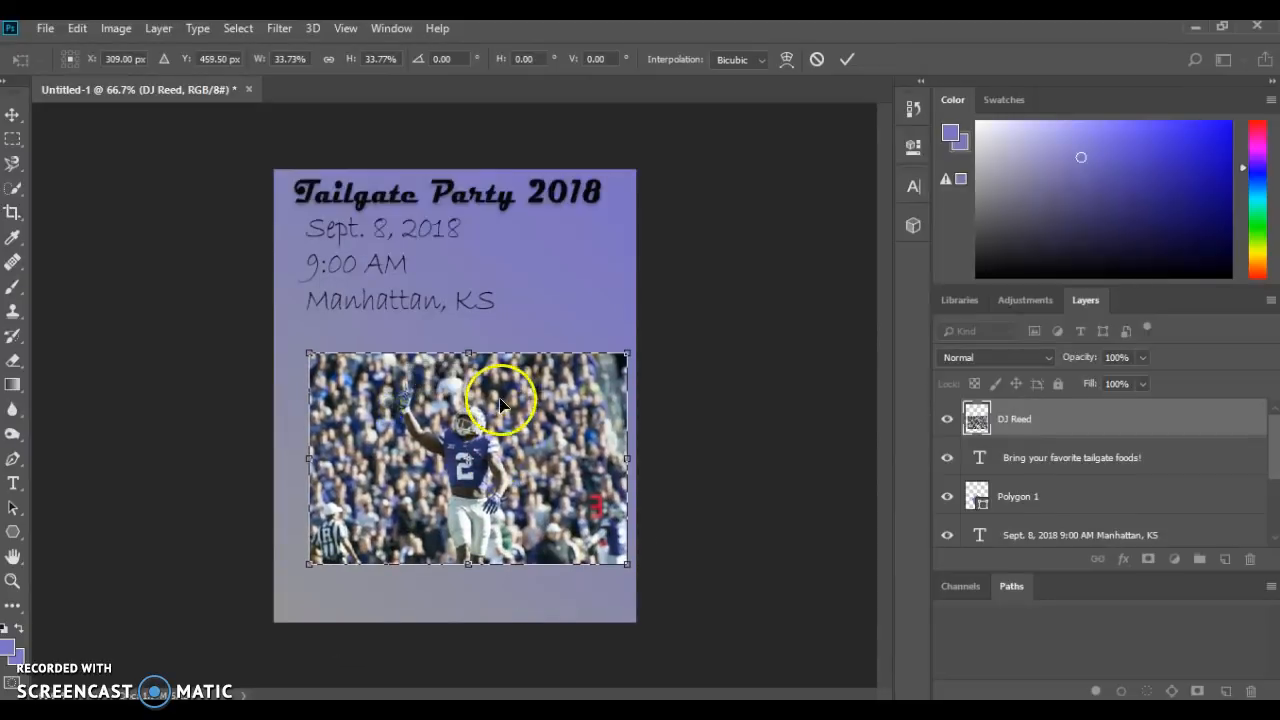
pyautogui.press('Return')
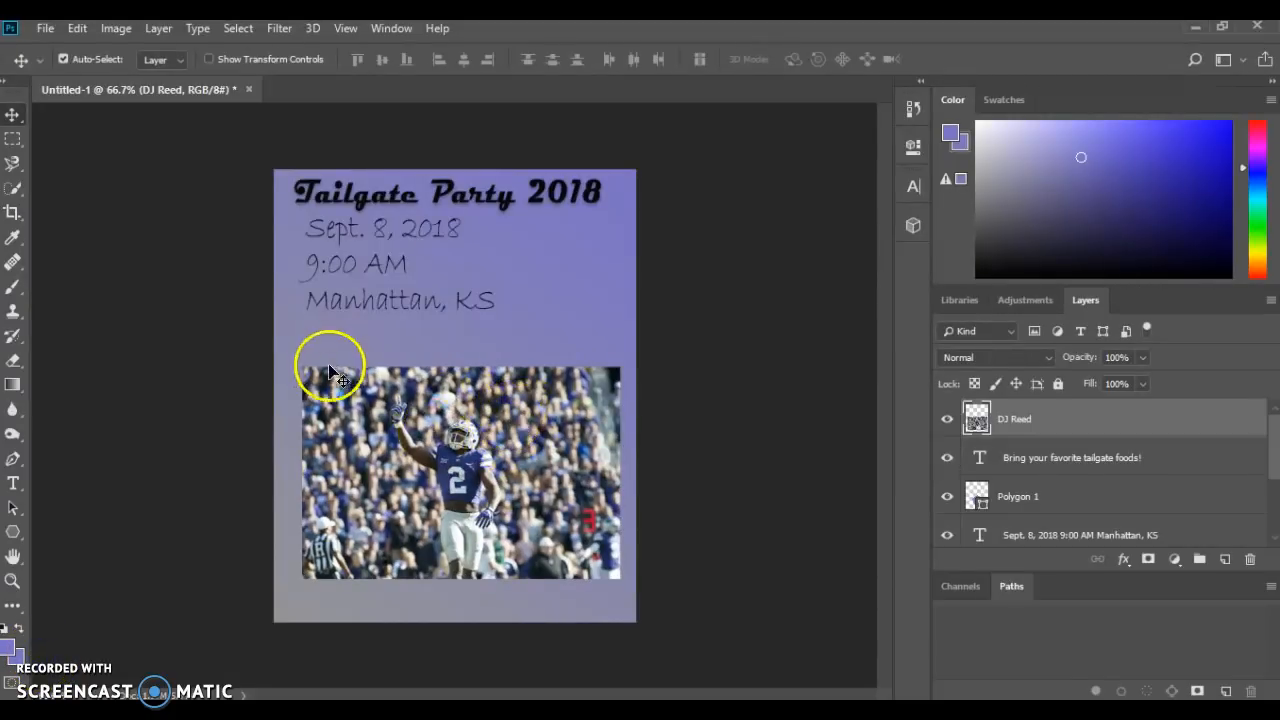
# Move the DJ Reed layer between the tailgate foods text and the polygon layer, and clip it to the polygon.
pyautogui.click(1066, 414)
pyautogui.moveTo(1066, 414); pyautogui.dragTo(1072, 460)
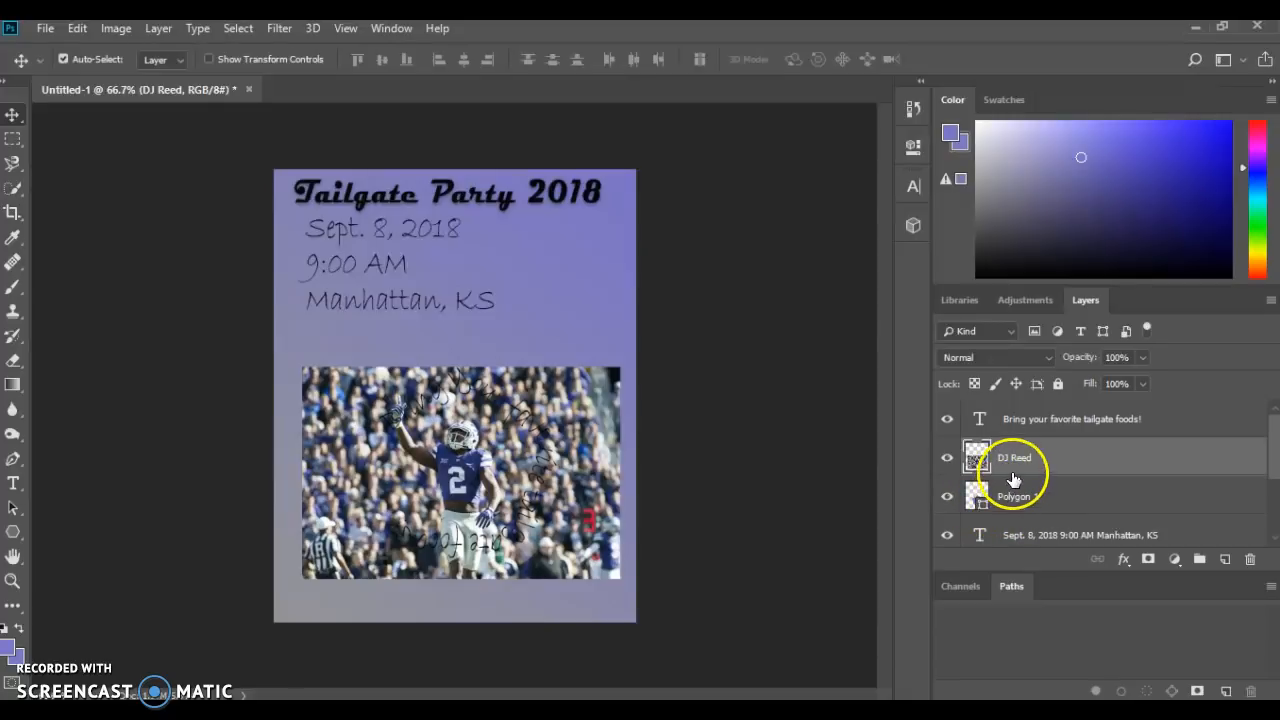
pyautogui.moveTo(1049, 456); pyautogui.dragTo(1091, 473)
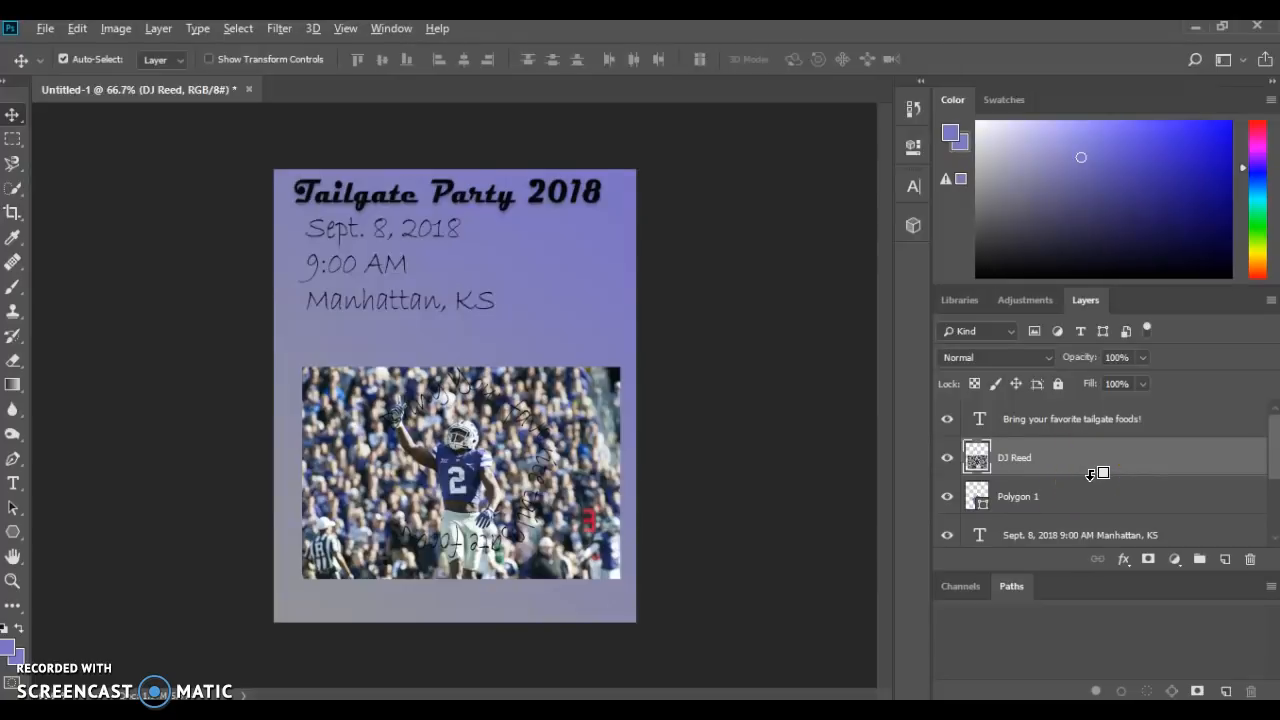
pyautogui.keyDown('alt'); pyautogui.click(1092, 474); pyautogui.keyUp('alt')
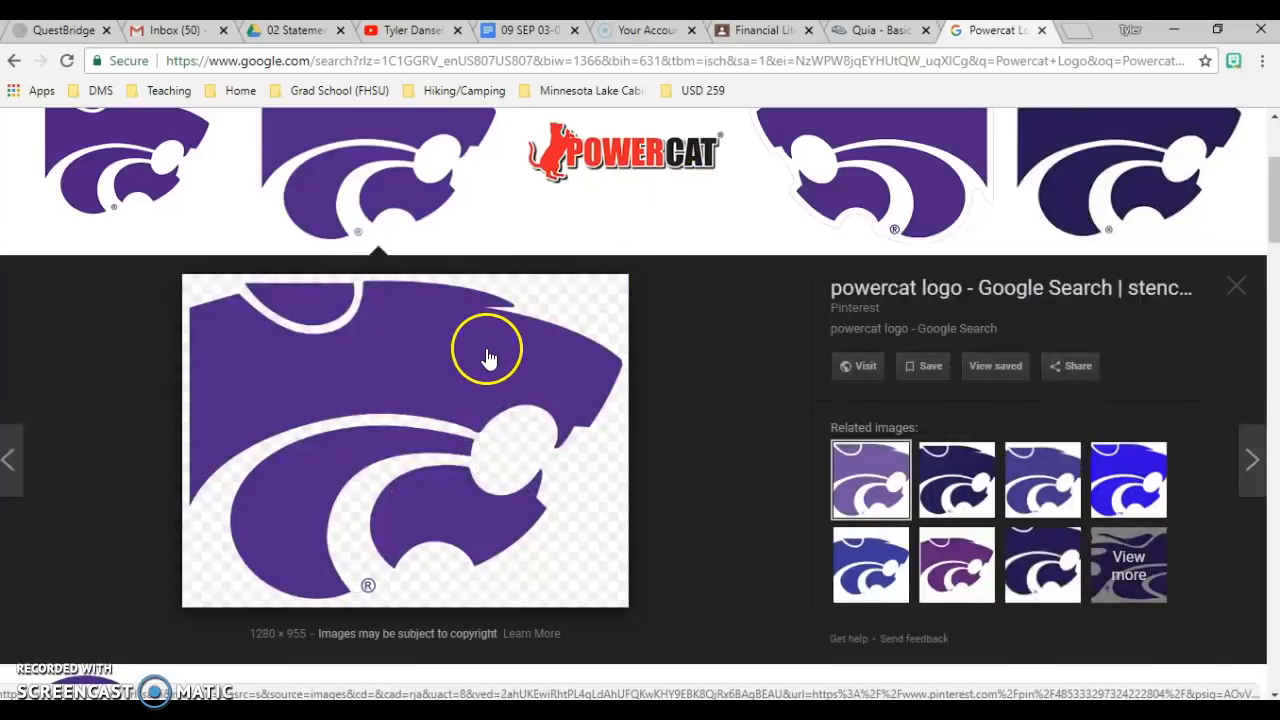
# Copy the large purple Powercat logo with the transparent background from the Powercat Logo image results.
pyautogui.scroll(3, 438, 308)
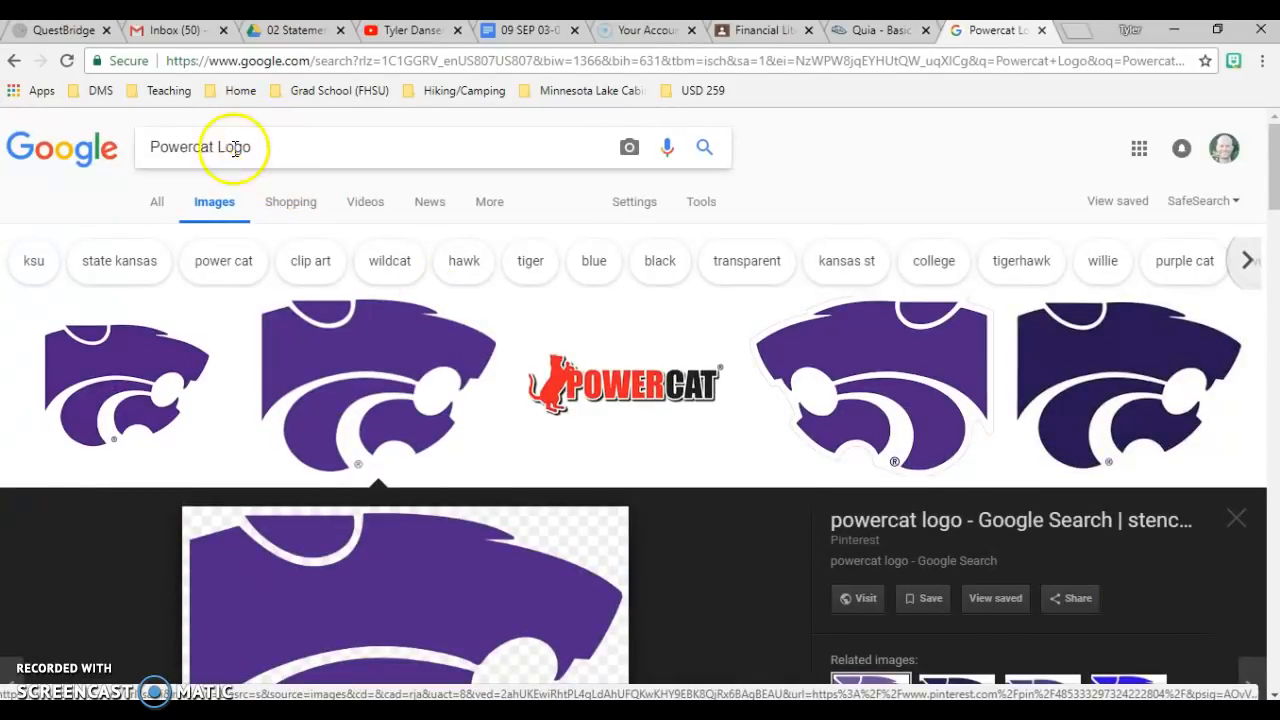
pyautogui.scroll(-1, 552, 465)
pyautogui.scroll(-1, 552, 465)
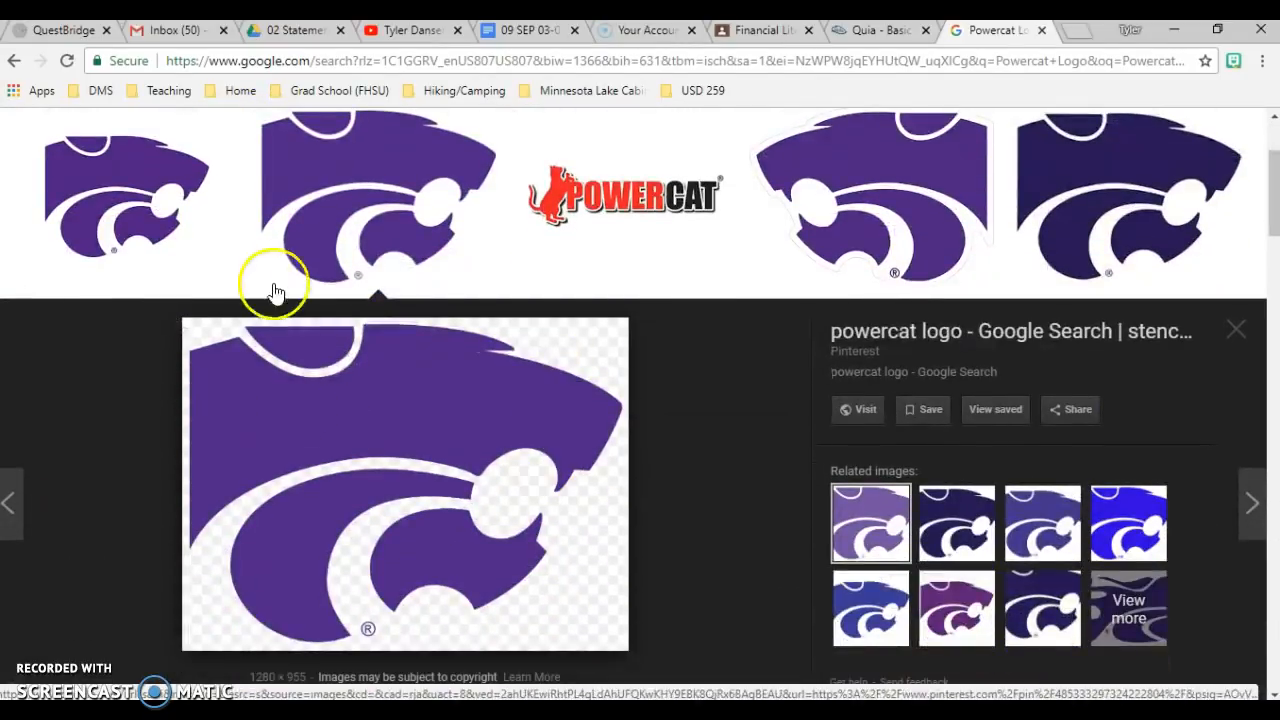
pyautogui.click(372, 224)
pyautogui.click(380, 218)
pyautogui.rightClick(411, 373)
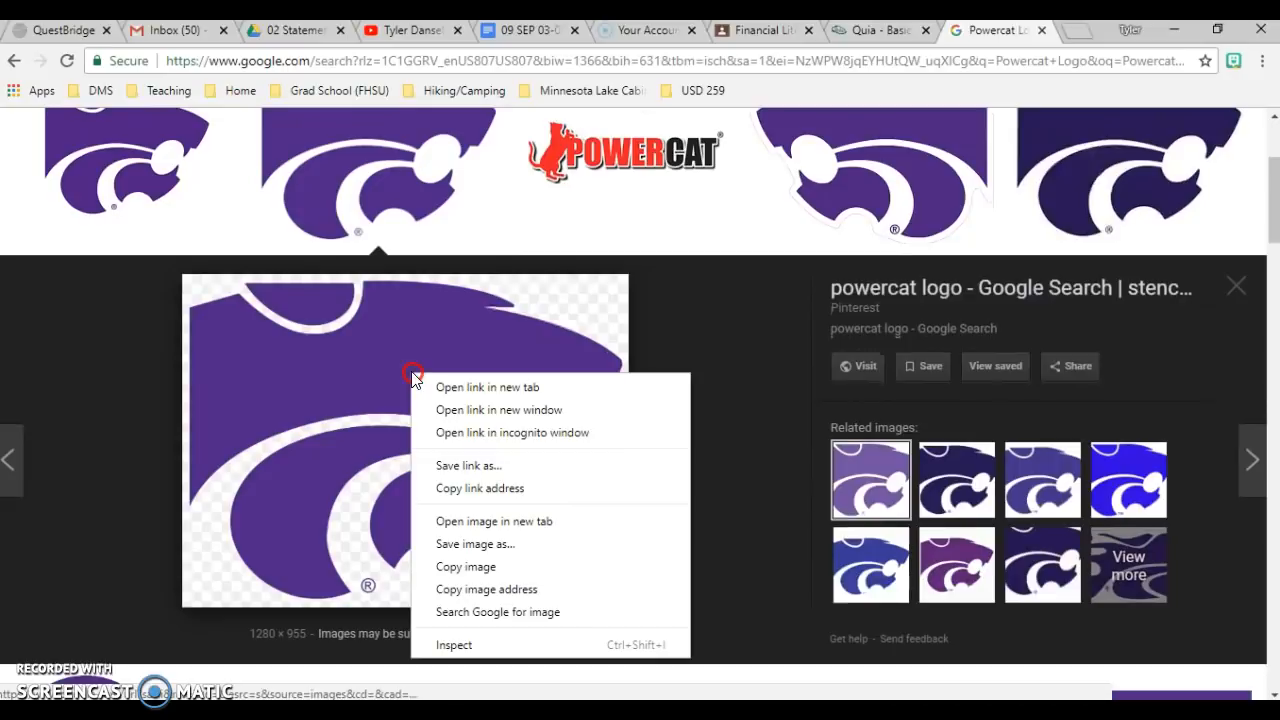
pyautogui.click(487, 576)
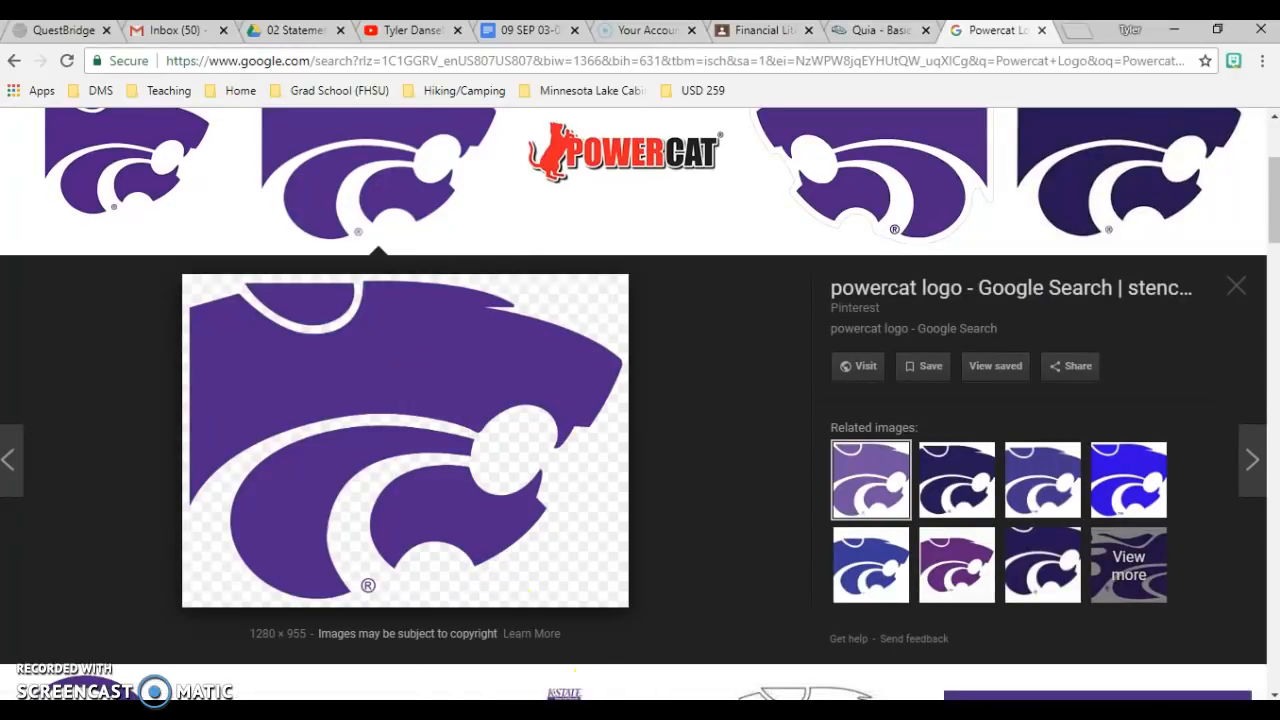
# Switch to Photoshop and paste the Powercat logo as a new layer above the "Bring your favorite tailgate foods!" text layer.
pyautogui.hotkey('alt', 'Tab')
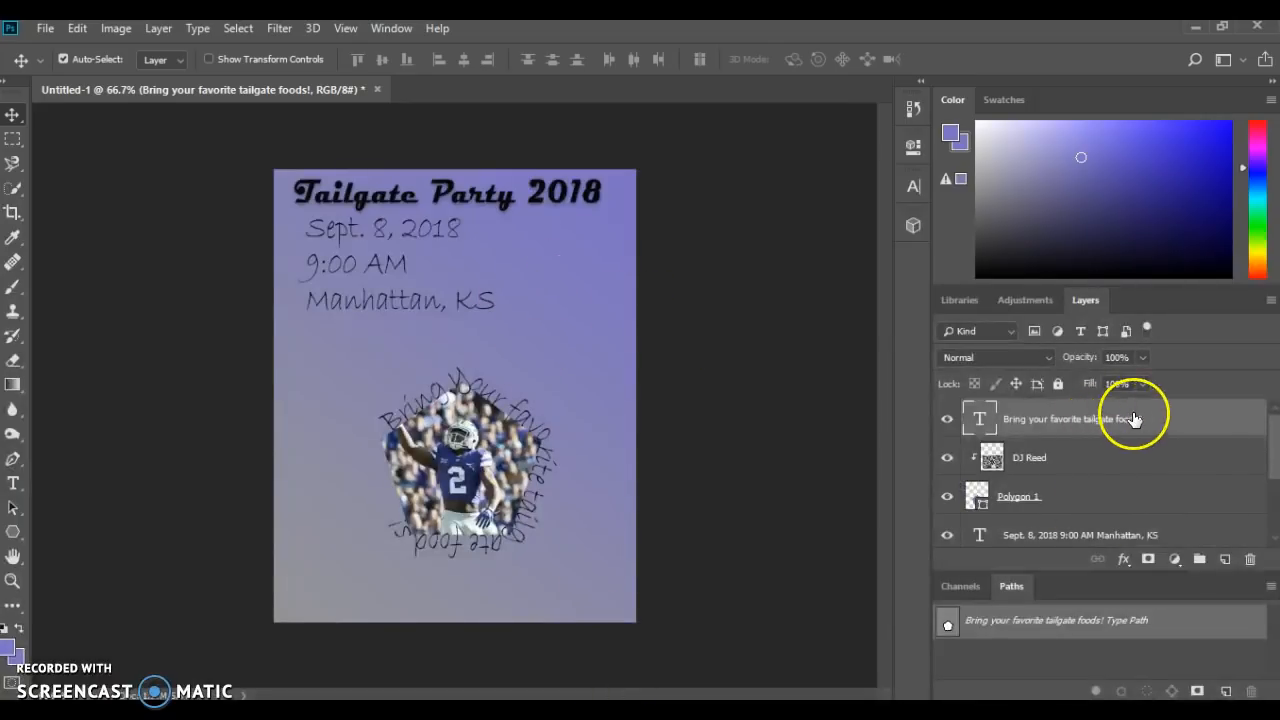
pyautogui.click(1186, 418)
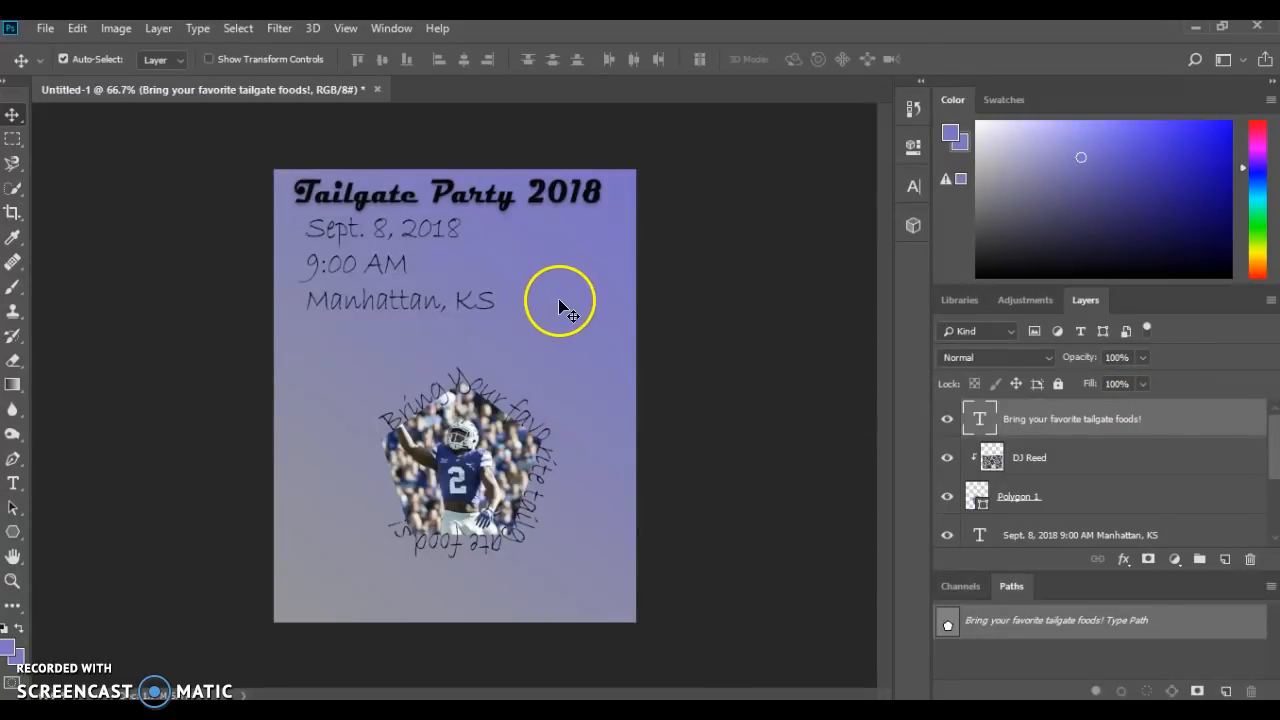
pyautogui.hotkey('ctrl', 'v')
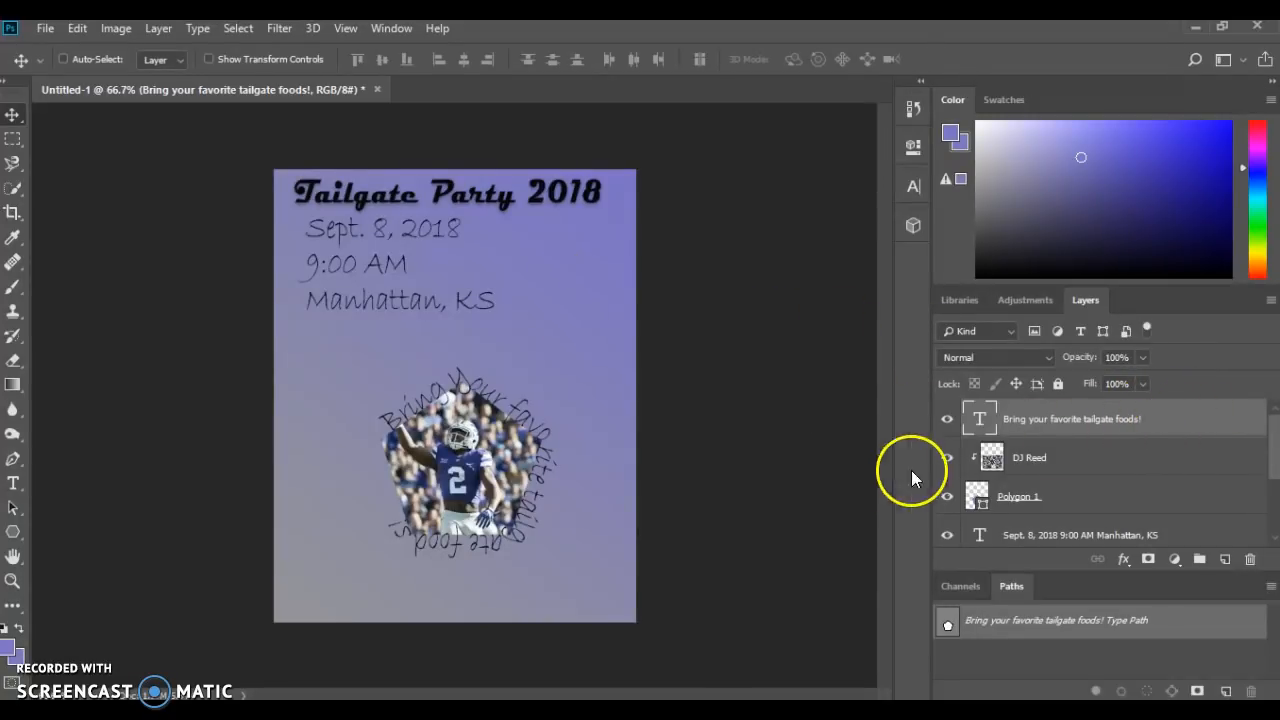
pyautogui.hotkey('ctrl', 'v')
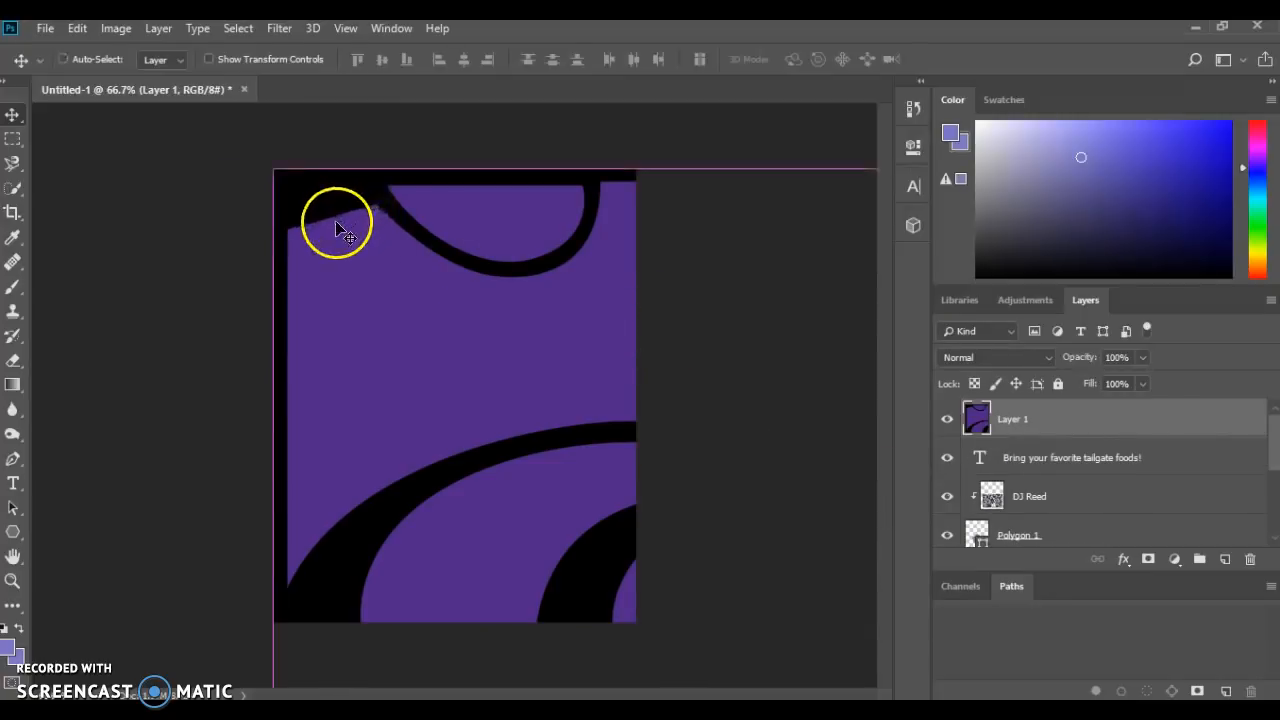
# Scale the pasted Powercat logo down to about 31% and place it over the title and event details in the flyer's upper half.
pyautogui.hotkey('ctrl', 't')
pyautogui.moveTo(276, 172); pyautogui.dragTo(527, 357)
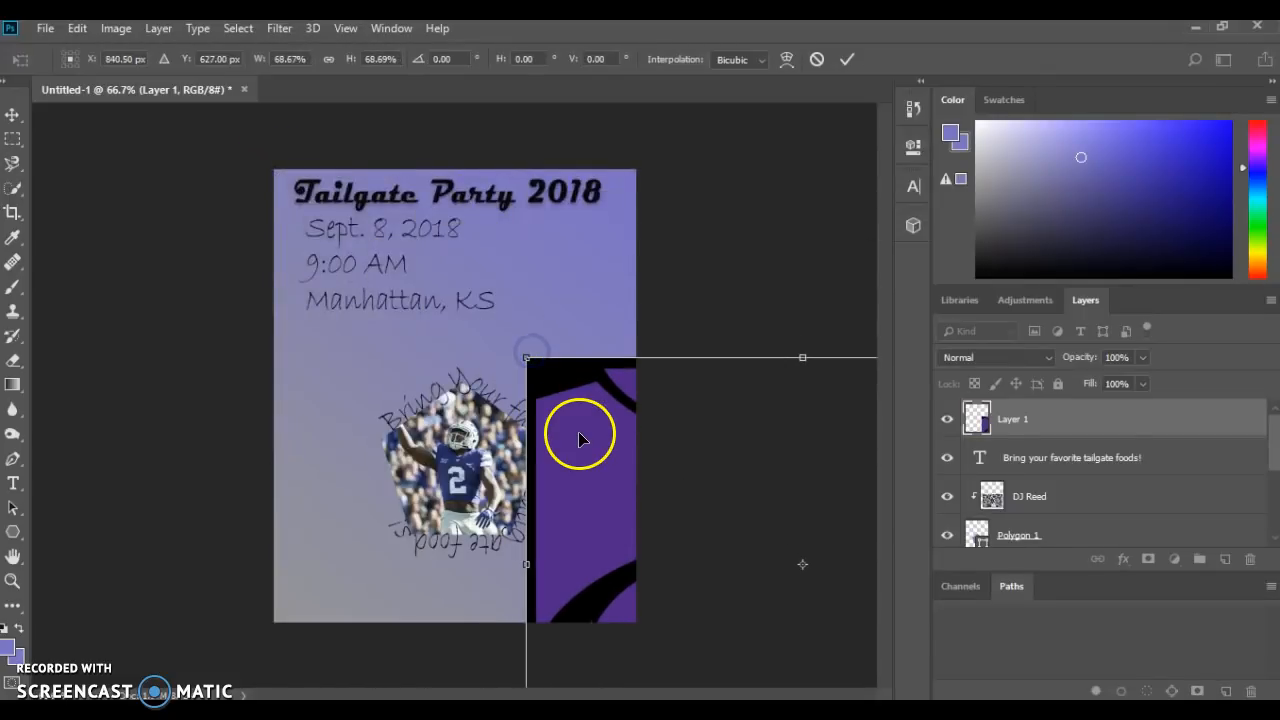
pyautogui.moveTo(576, 435); pyautogui.dragTo(569, 371)
pyautogui.moveTo(617, 417); pyautogui.dragTo(325, 244)
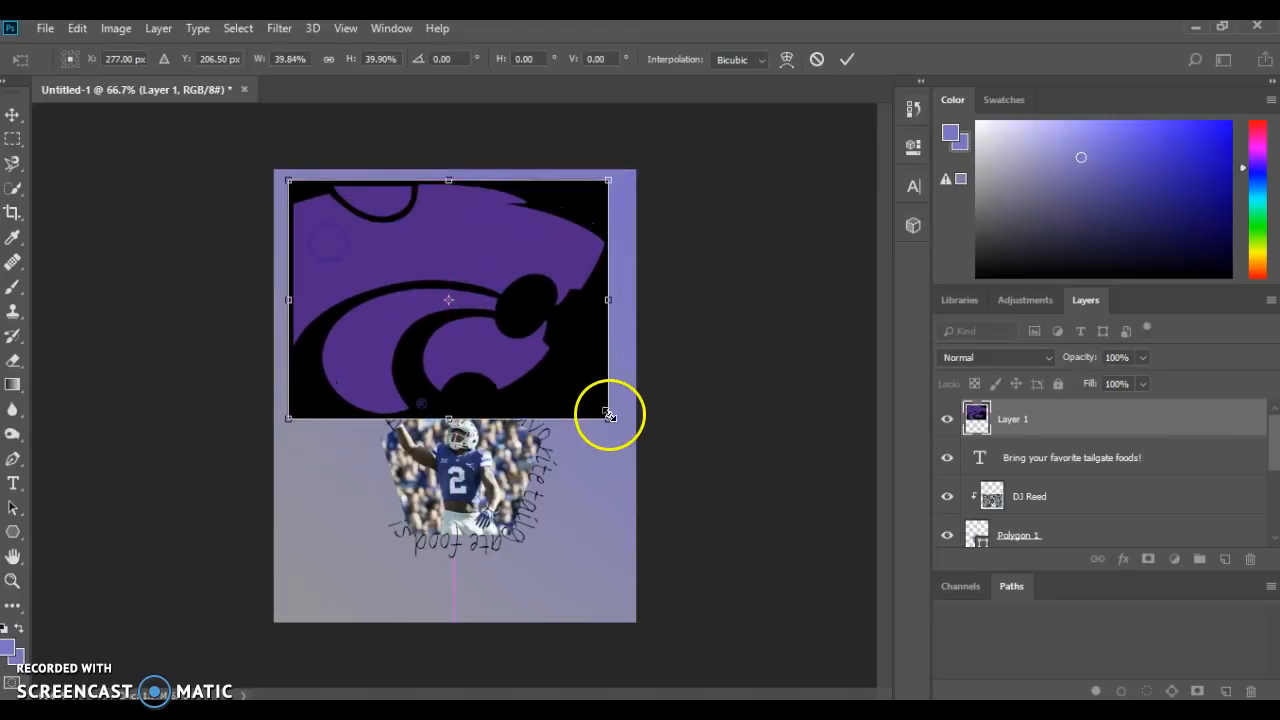
pyautogui.moveTo(611, 421); pyautogui.dragTo(541, 362)
pyautogui.moveTo(466, 291); pyautogui.dragTo(507, 294)
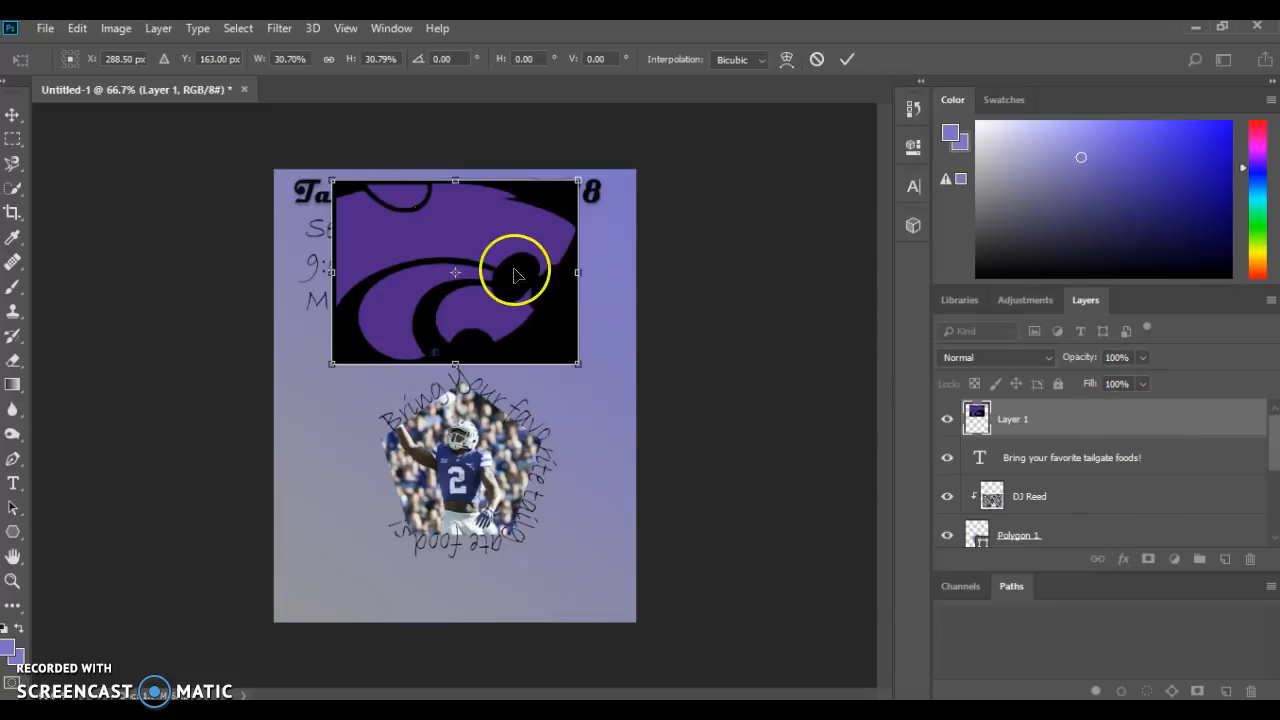
# Lower the Powercat logo layer's opacity to 42% and apply its transform.
pyautogui.click(1143, 358)
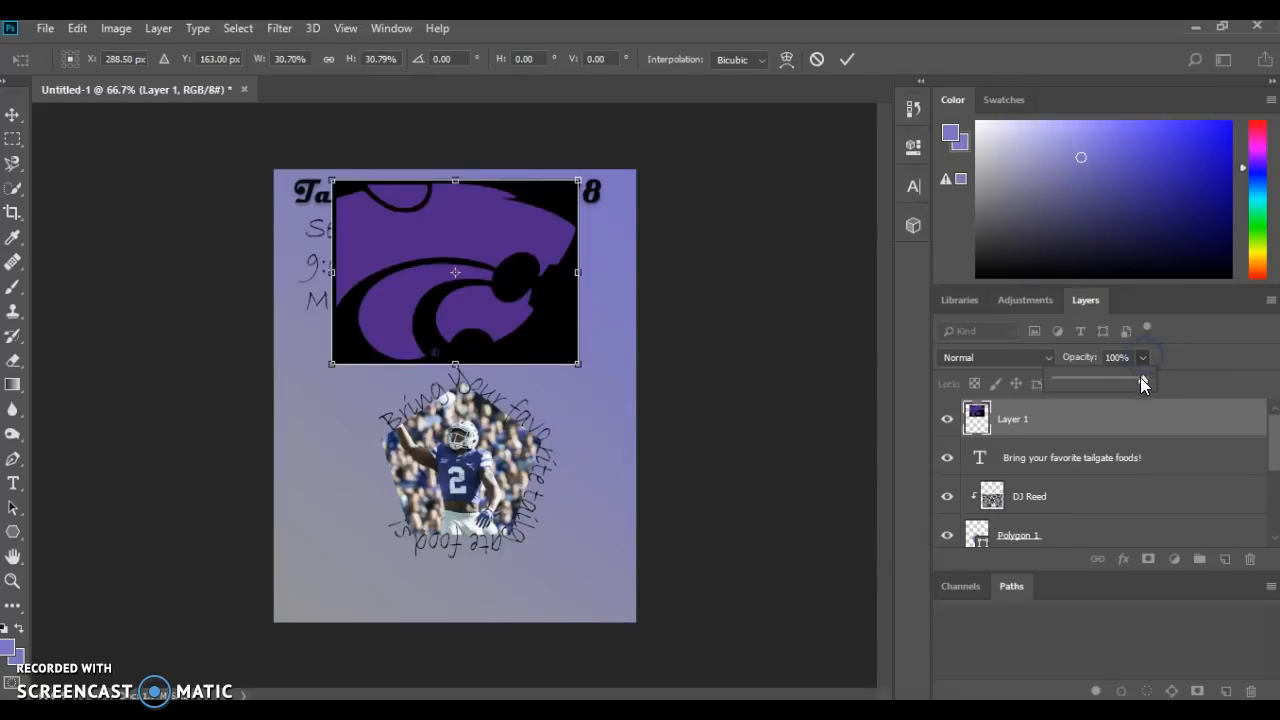
pyautogui.moveTo(1104, 380); pyautogui.dragTo(1095, 375)
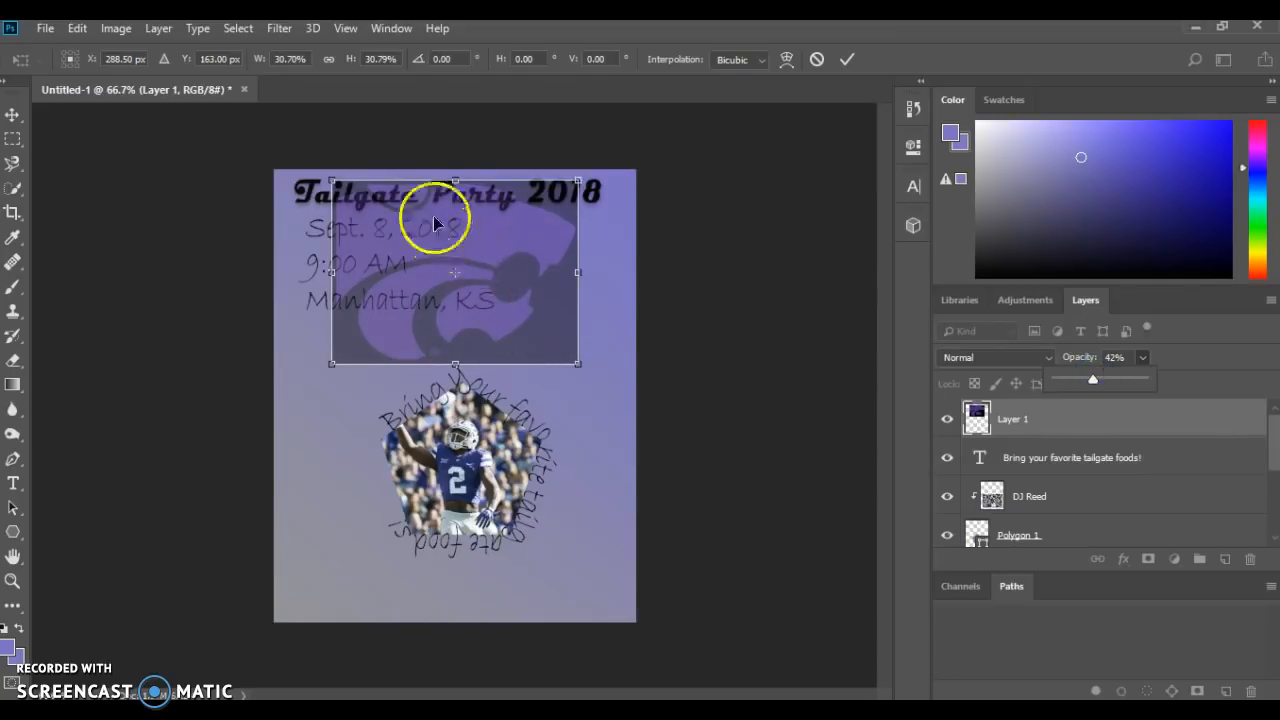
pyautogui.click(594, 371)
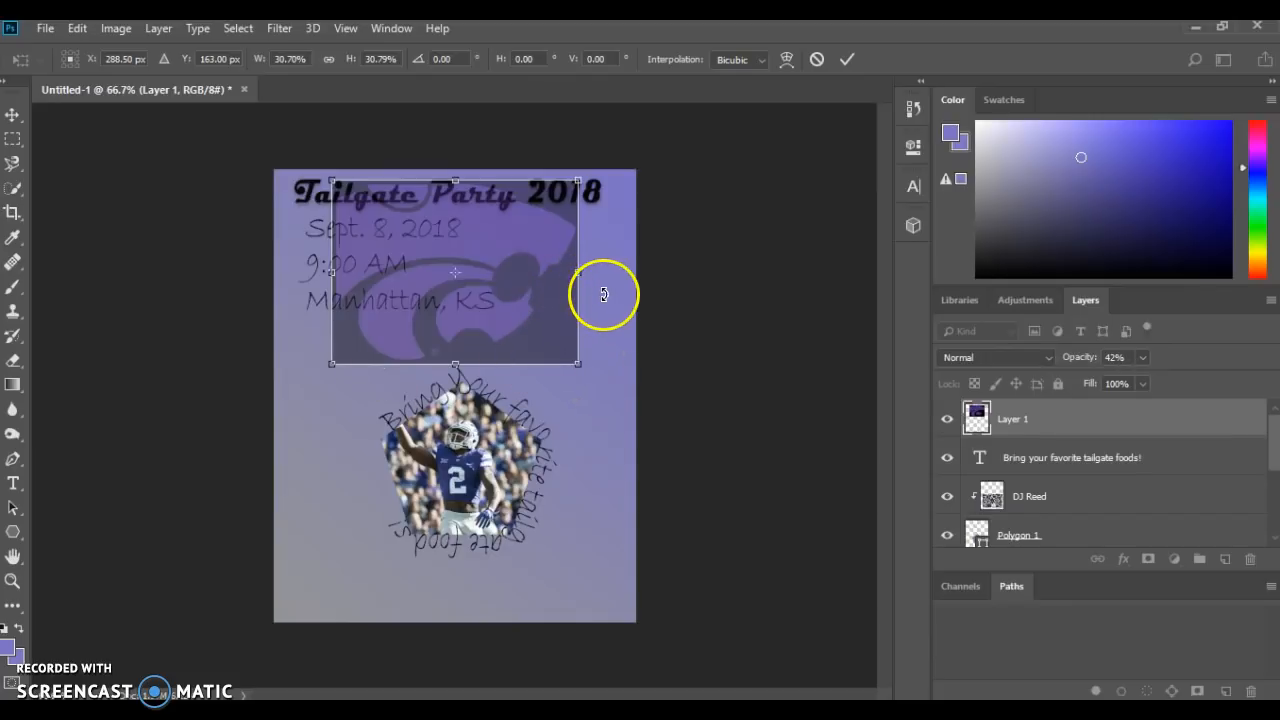
pyautogui.press('Return')
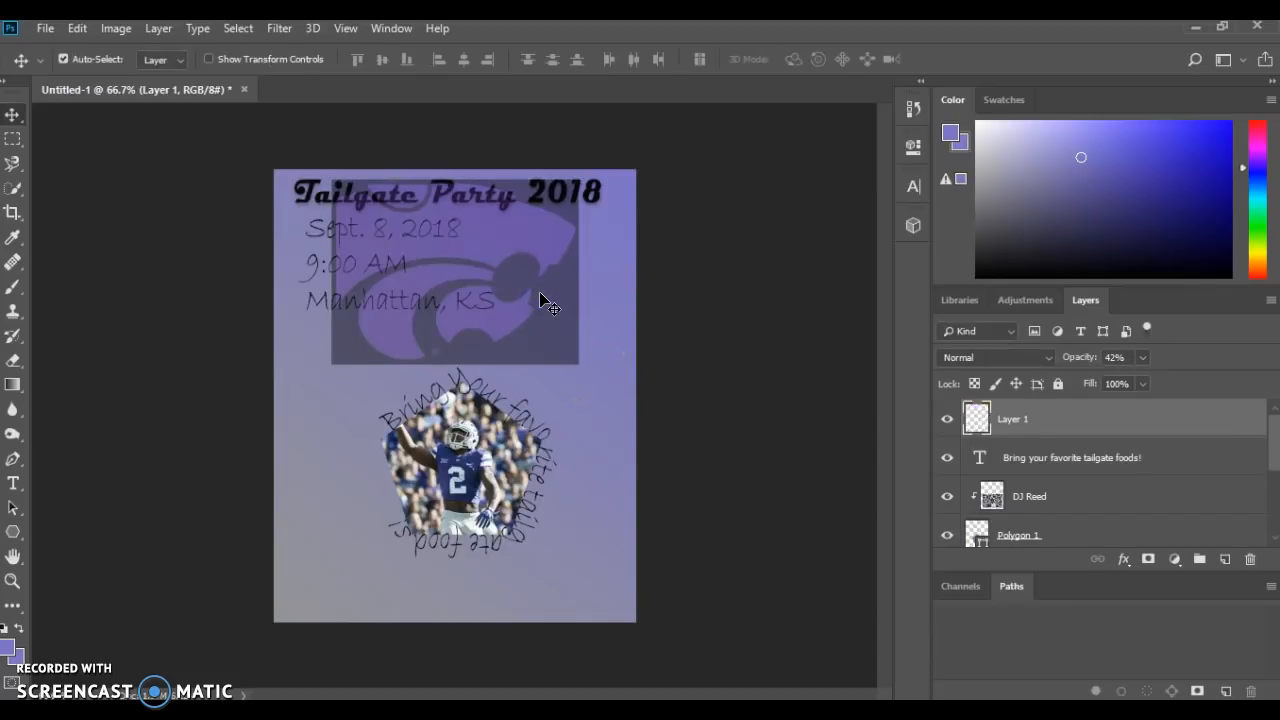
pyautogui.click(477, 229)
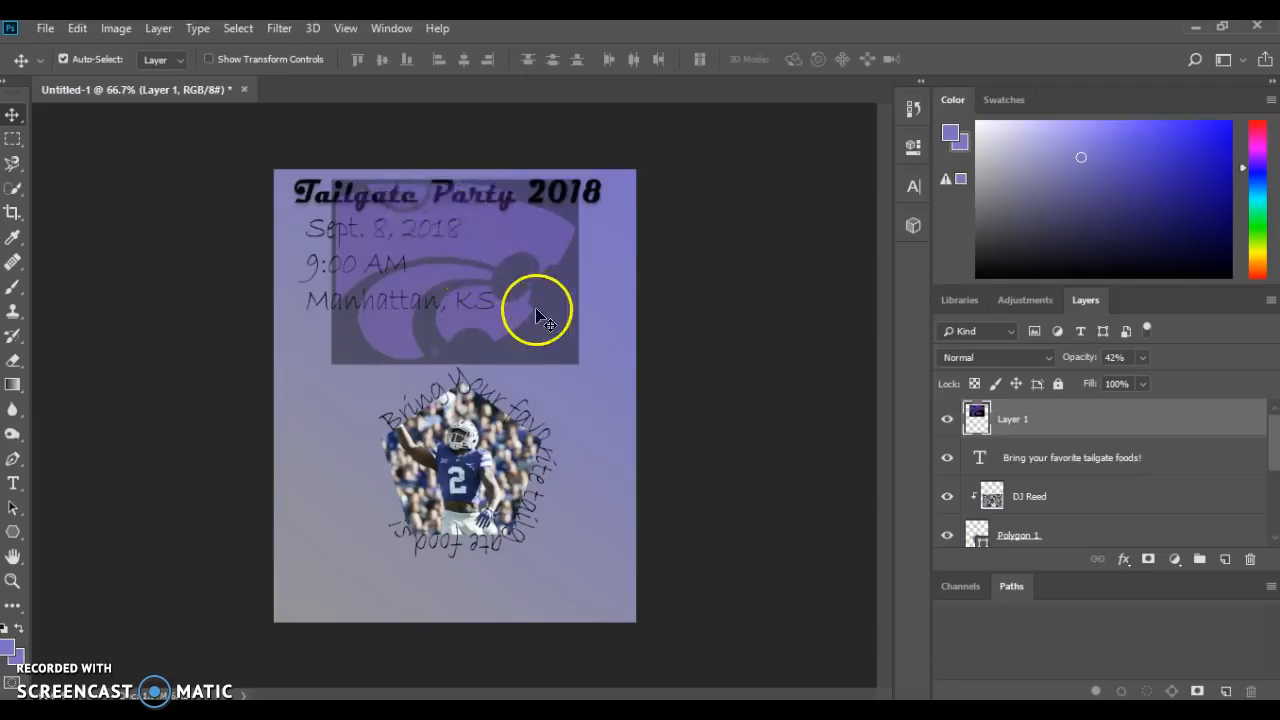